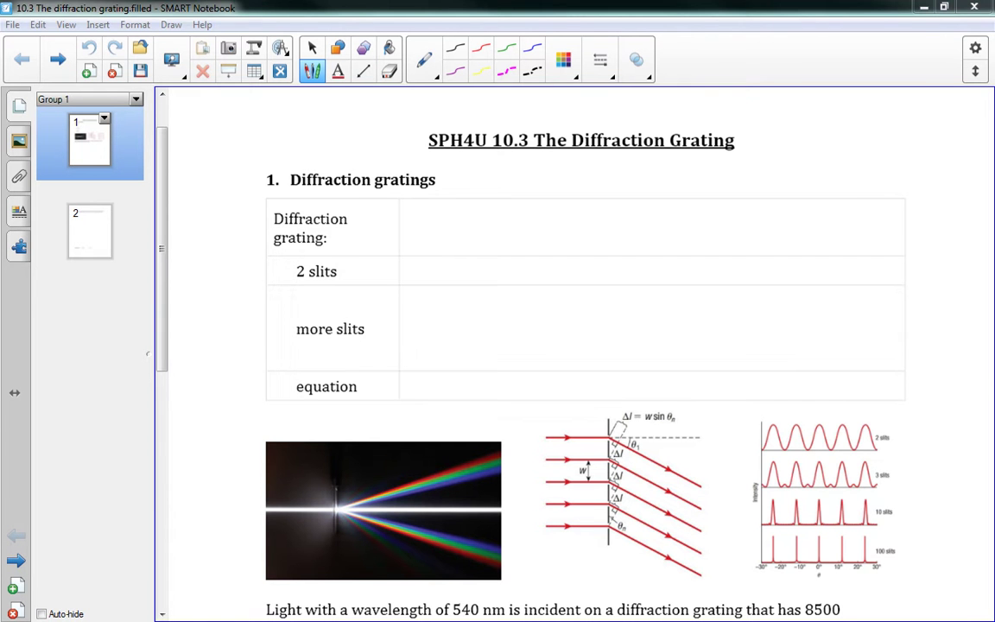
Handwrite 'a surface with very many small, equally spaced' in the Diffraction grating cell
scroll(163, 249, down, 1)
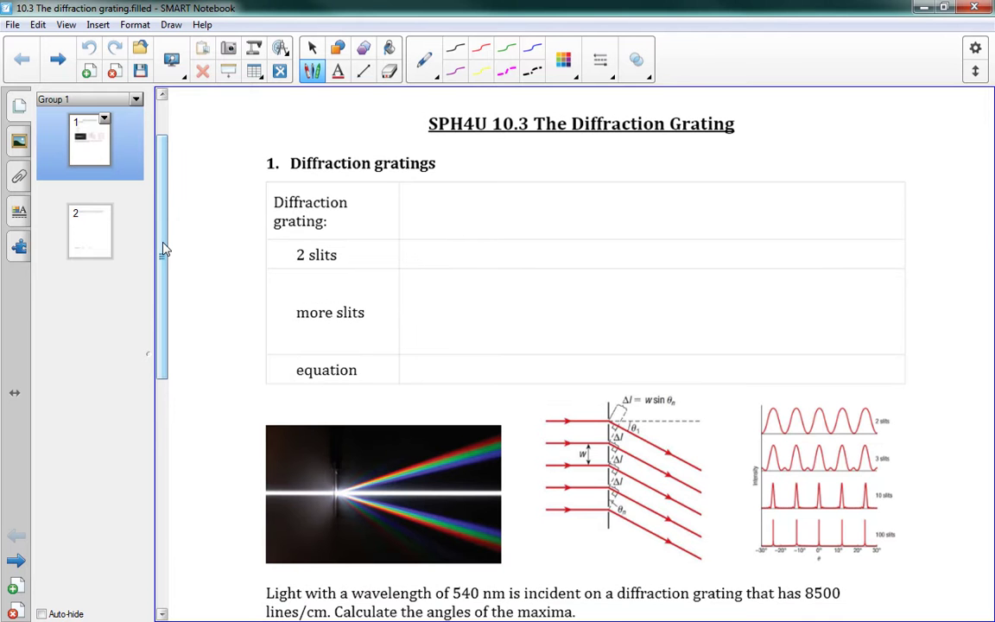
mouse_move(411, 193)
mouse_down()
mouse_move(467, 199)
mouse_move(480, 183)
mouse_move(497, 198)
mouse_move(549, 197)
mouse_up()
mouse_move(557, 190)
mouse_down()
mouse_move(566, 190)
mouse_move(562, 199)
mouse_up()
mouse_move(569, 183)
mouse_down()
mouse_move(577, 199)
mouse_move(762, 198)
mouse_up()
drag(767, 184, 776, 199)
drag(784, 195, 781, 202)
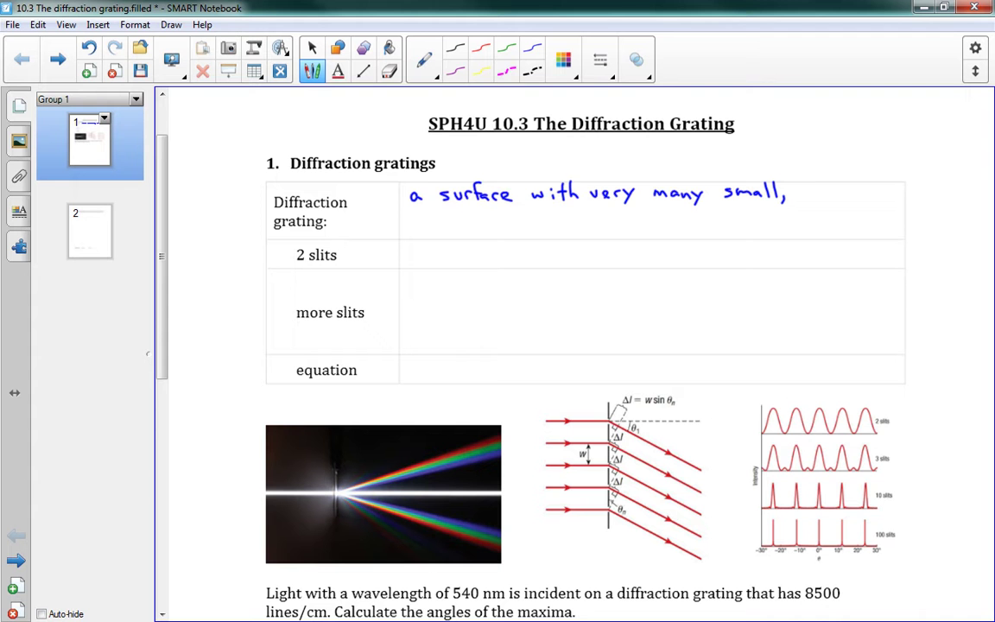
drag(793, 193, 840, 199)
mouse_move(845, 184)
mouse_down()
mouse_move(845, 198)
mouse_move(863, 206)
mouse_move(943, 196)
mouse_up()
drag(947, 192, 955, 195)
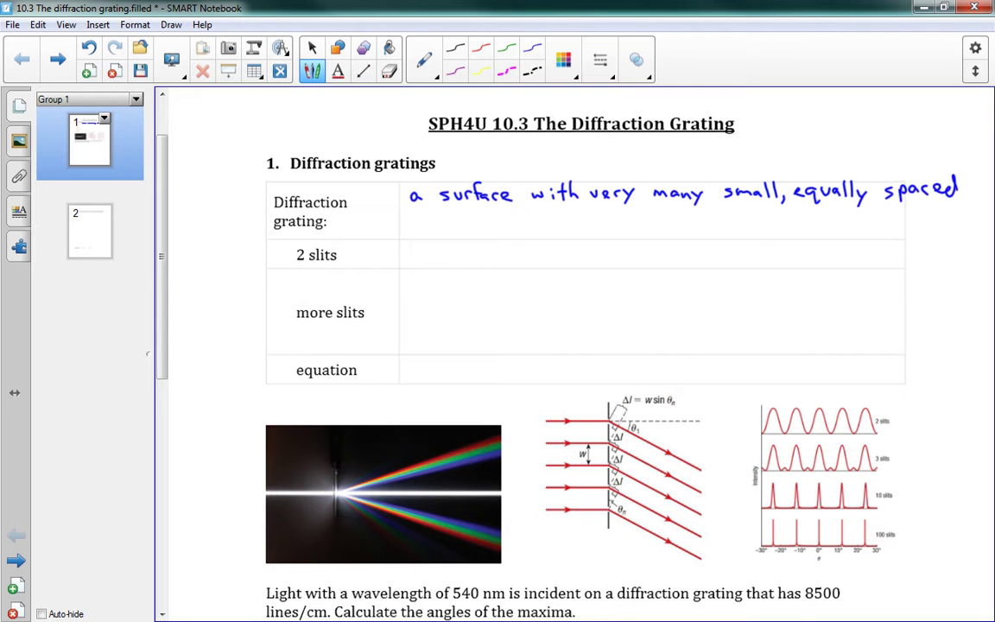
Continue the second line with 'parallel slits, to produce interference.'
drag(408, 223, 456, 233)
mouse_move(459, 216)
mouse_down()
mouse_move(459, 233)
mouse_move(508, 233)
mouse_up()
click(516, 218)
drag(516, 224, 527, 233)
drag(521, 222, 533, 233)
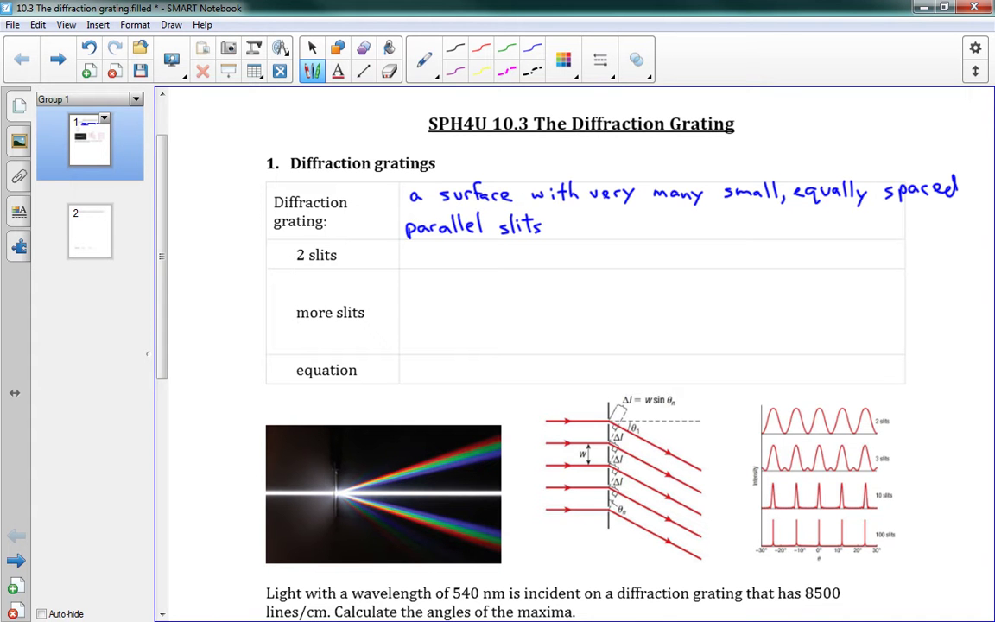
mouse_move(551, 225)
mouse_down()
mouse_move(548, 234)
mouse_move(566, 233)
mouse_up()
mouse_move(560, 222)
mouse_down()
mouse_move(595, 238)
mouse_move(615, 224)
mouse_up()
drag(623, 223, 639, 233)
drag(643, 222, 687, 232)
drag(687, 216, 709, 231)
drag(705, 222, 713, 223)
drag(718, 222, 737, 231)
drag(734, 224, 761, 222)
drag(770, 222, 776, 229)
drag(779, 232, 816, 228)
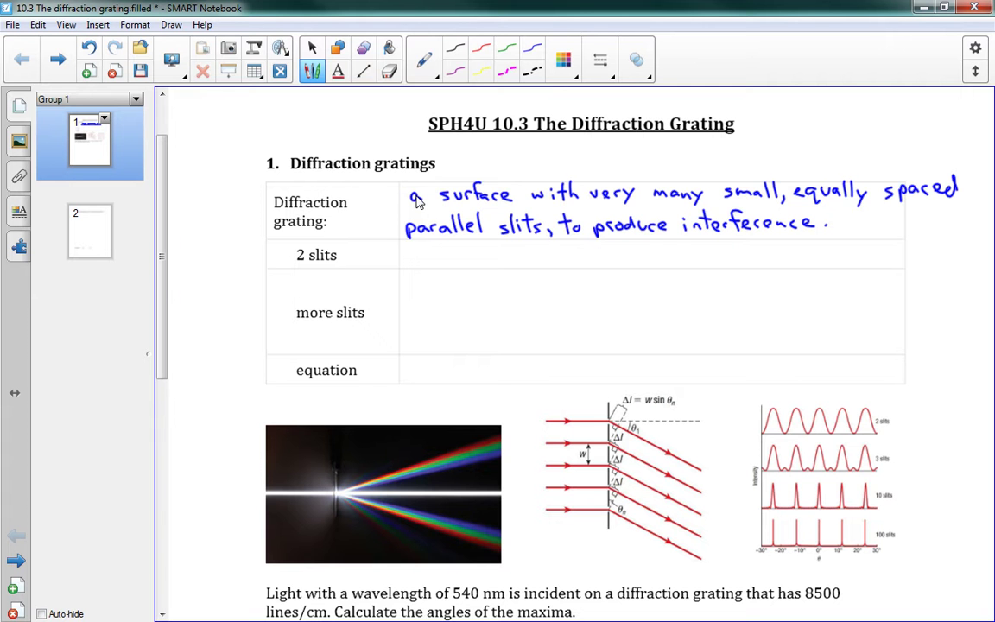
Handwrite 'remember Young's double-slit experiment.' in the 2 slits cell
scroll(163, 282, down, 1)
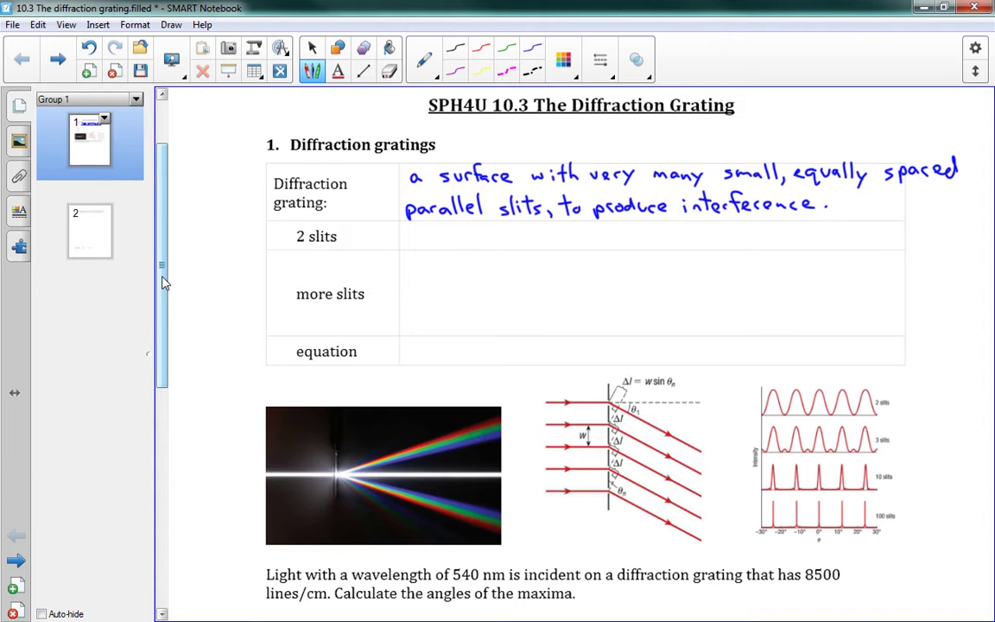
drag(406, 239, 577, 247)
drag(588, 241, 580, 255)
mouse_move(594, 233)
mouse_down()
mouse_move(596, 248)
mouse_move(643, 247)
mouse_up()
drag(646, 229, 648, 246)
mouse_move(659, 230)
mouse_down()
mouse_move(660, 246)
mouse_move(682, 241)
mouse_up()
mouse_move(692, 236)
mouse_down()
mouse_move(687, 246)
mouse_move(704, 246)
mouse_up()
drag(710, 241, 749, 246)
mouse_move(749, 236)
mouse_down()
mouse_move(741, 246)
mouse_move(756, 252)
mouse_up()
drag(755, 238, 846, 246)
click(826, 245)
drag(842, 237, 851, 237)
click(858, 245)
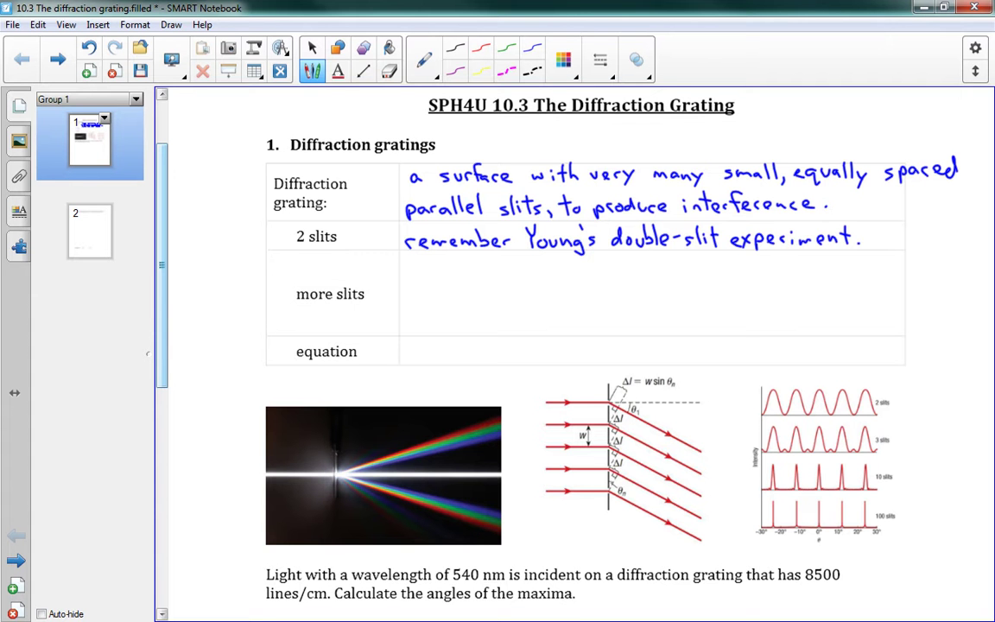
Handwrite 'Using more slits gives the exact same result,' and underline 'exact same'
drag(162, 269, 162, 278)
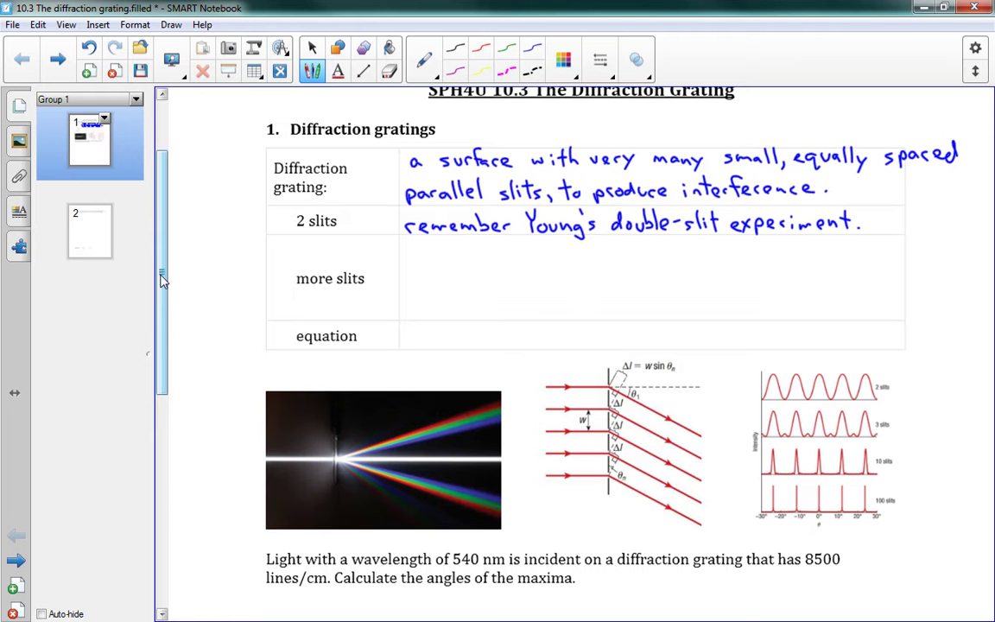
drag(407, 241, 421, 252)
mouse_move(429, 245)
mouse_down()
mouse_move(449, 257)
mouse_move(479, 246)
mouse_move(524, 252)
mouse_up()
drag(529, 245, 537, 252)
drag(533, 244, 546, 252)
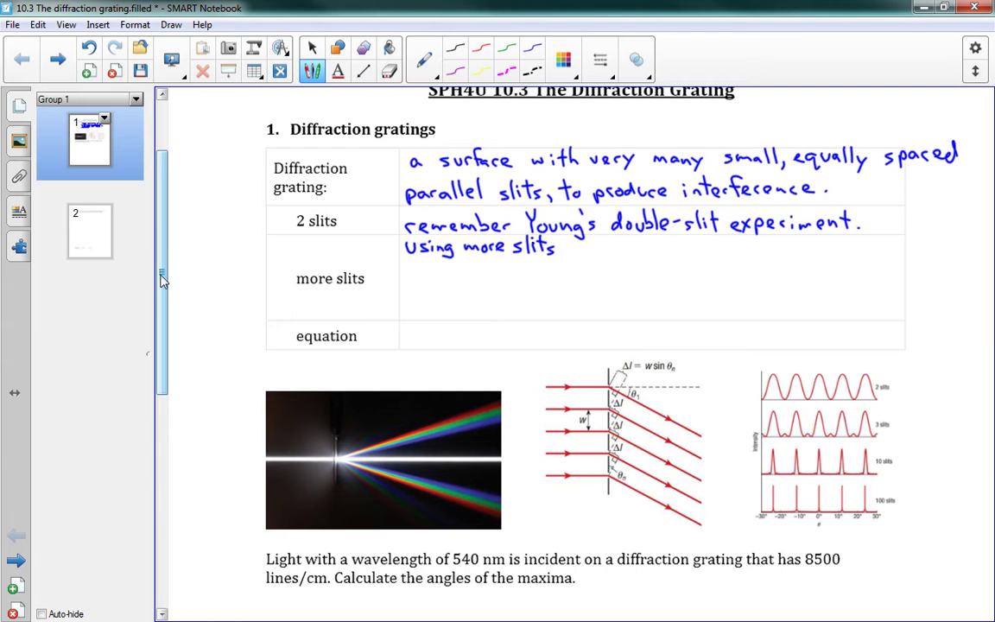
drag(587, 245, 587, 257)
mouse_move(594, 246)
mouse_down()
mouse_move(711, 254)
mouse_move(701, 254)
mouse_up()
mouse_move(724, 244)
mouse_down()
mouse_move(724, 254)
mouse_move(743, 253)
mouse_up()
mouse_move(739, 245)
mouse_down()
mouse_move(763, 254)
mouse_move(889, 254)
mouse_up()
drag(885, 245, 895, 245)
drag(903, 249, 900, 257)
drag(819, 256, 688, 257)
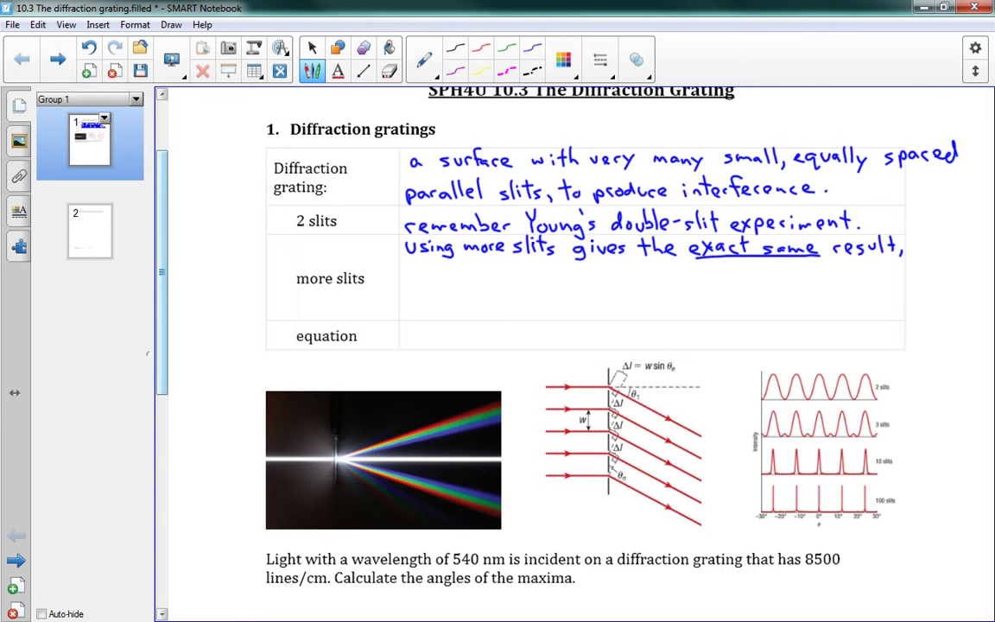
Start the next line with 'except the light'
drag(405, 277, 443, 282)
drag(450, 271, 454, 280)
mouse_move(467, 267)
mouse_down()
mouse_move(467, 283)
mouse_move(473, 274)
mouse_move(486, 284)
mouse_up()
drag(480, 273, 490, 273)
mouse_move(494, 263)
mouse_down()
mouse_move(495, 284)
mouse_move(506, 284)
mouse_up()
drag(512, 278, 538, 284)
mouse_move(553, 273)
mouse_down()
mouse_move(546, 292)
mouse_move(573, 284)
mouse_up()
drag(567, 271, 645, 283)
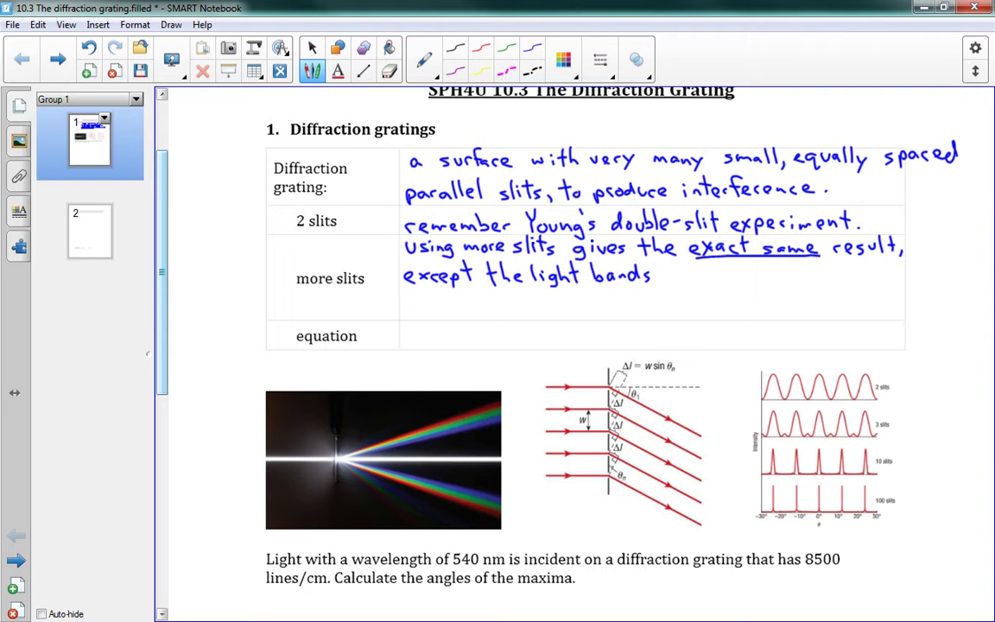
Write 'become much more narrow,' after 'the light bands'
mouse_move(673, 265)
mouse_down()
mouse_move(680, 281)
mouse_move(730, 281)
mouse_up()
drag(735, 276, 766, 281)
mouse_move(787, 265)
mouse_down()
mouse_move(788, 281)
mouse_move(909, 270)
mouse_up()
mouse_move(917, 269)
mouse_down()
mouse_move(937, 267)
mouse_move(941, 278)
mouse_up()
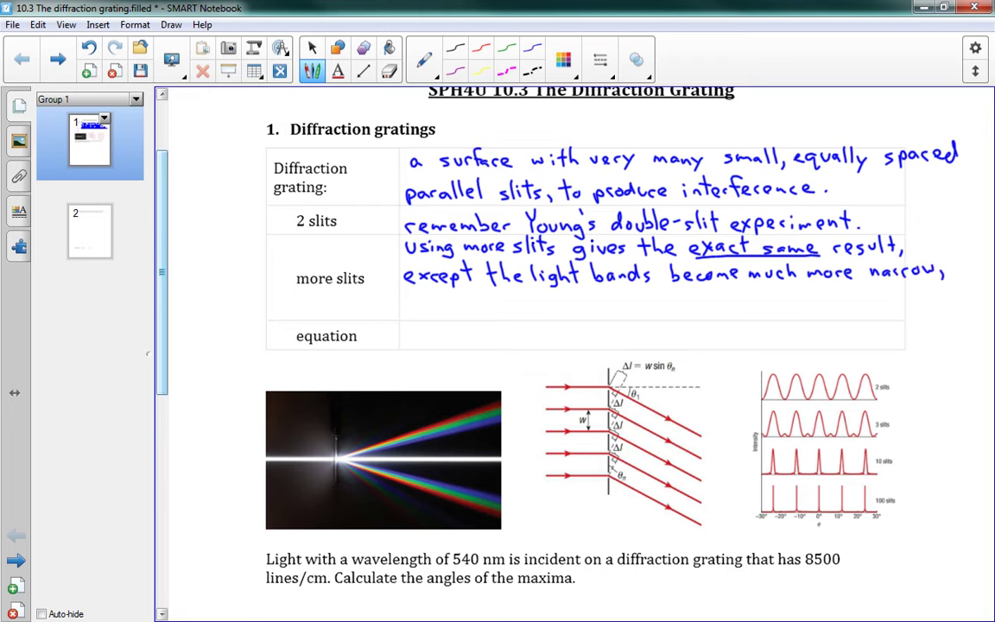
Write 'with more dark space in between.' on a new line
mouse_move(405, 302)
mouse_down()
mouse_move(410, 313)
mouse_move(422, 302)
mouse_move(440, 315)
mouse_up()
click(429, 299)
mouse_move(434, 304)
mouse_down()
mouse_move(456, 313)
mouse_move(573, 306)
mouse_up()
click(509, 312)
mouse_move(575, 294)
mouse_down()
mouse_move(575, 314)
mouse_move(671, 313)
mouse_up()
click(648, 309)
drag(677, 312, 736, 312)
click(724, 308)
drag(732, 304, 801, 312)
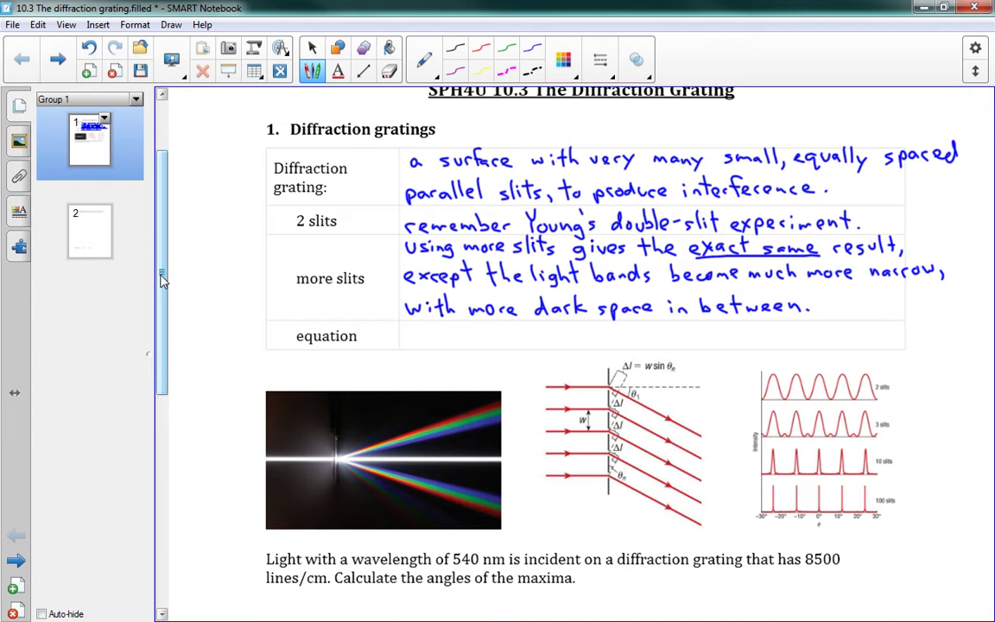
Draw blue arrows over the incoming light beam and along the upper spectrum ray
scroll(162, 279, down, 3)
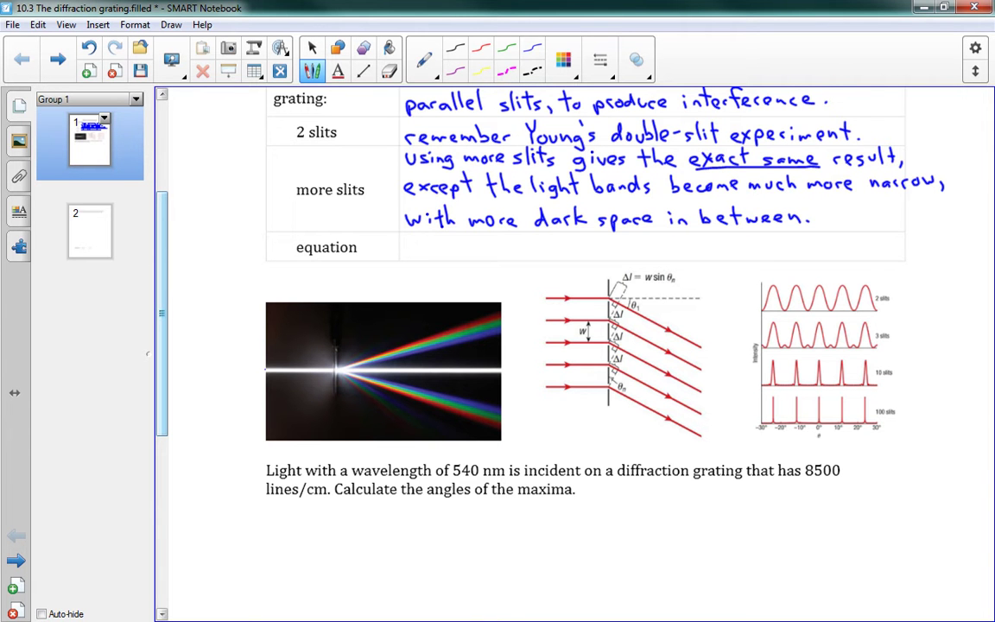
drag(266, 369, 485, 373)
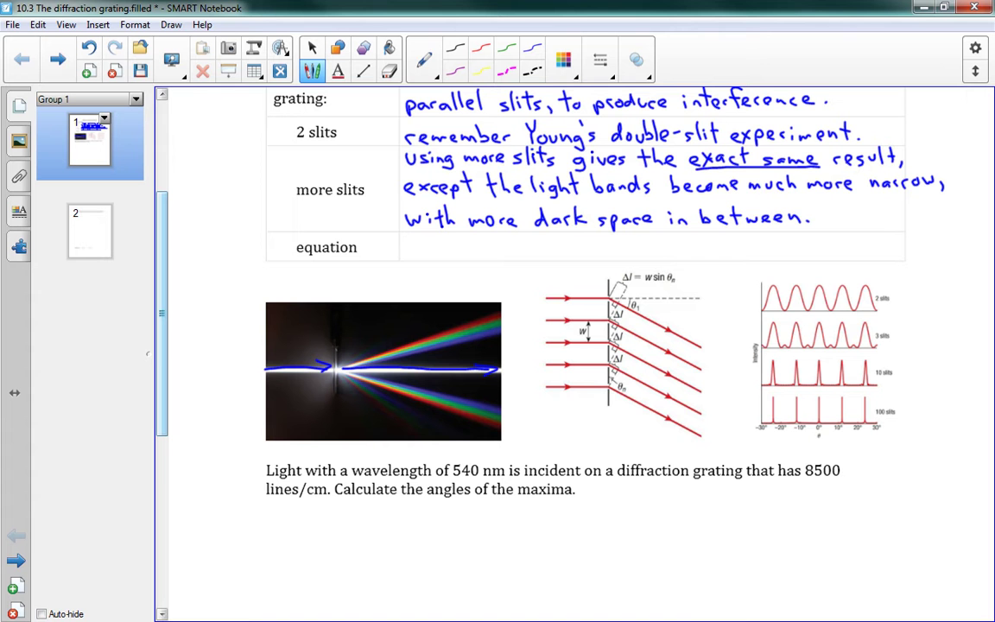
drag(344, 367, 497, 328)
drag(344, 368, 470, 322)
drag(161, 299, 163, 304)
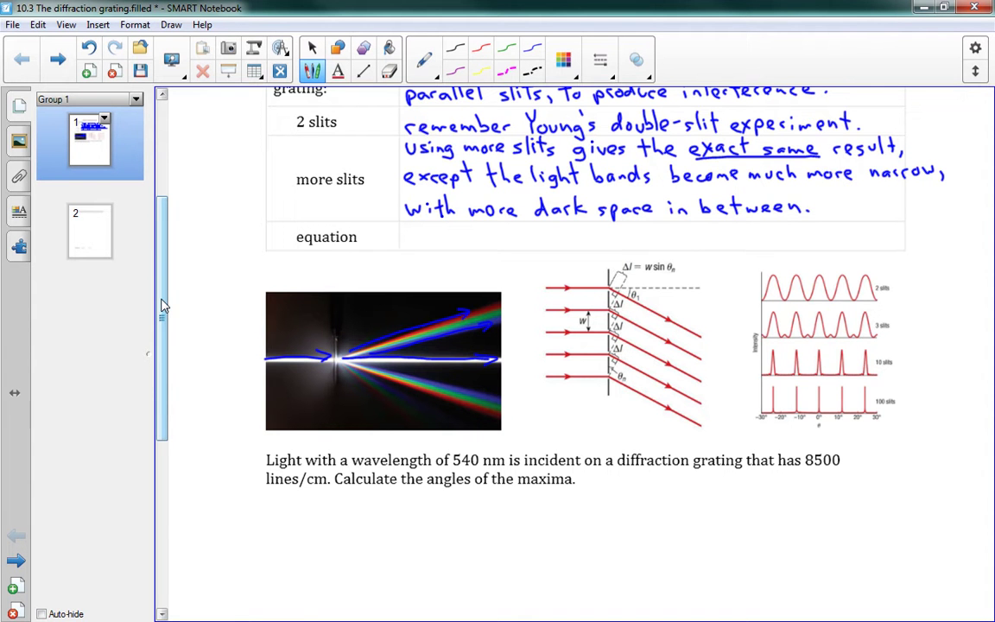
Arrow the incoming and diffracted rays, circle w, and underline Δl = w sin θn
drag(545, 288, 606, 285)
mouse_move(546, 309)
mouse_down()
mouse_move(588, 309)
mouse_move(601, 330)
mouse_up()
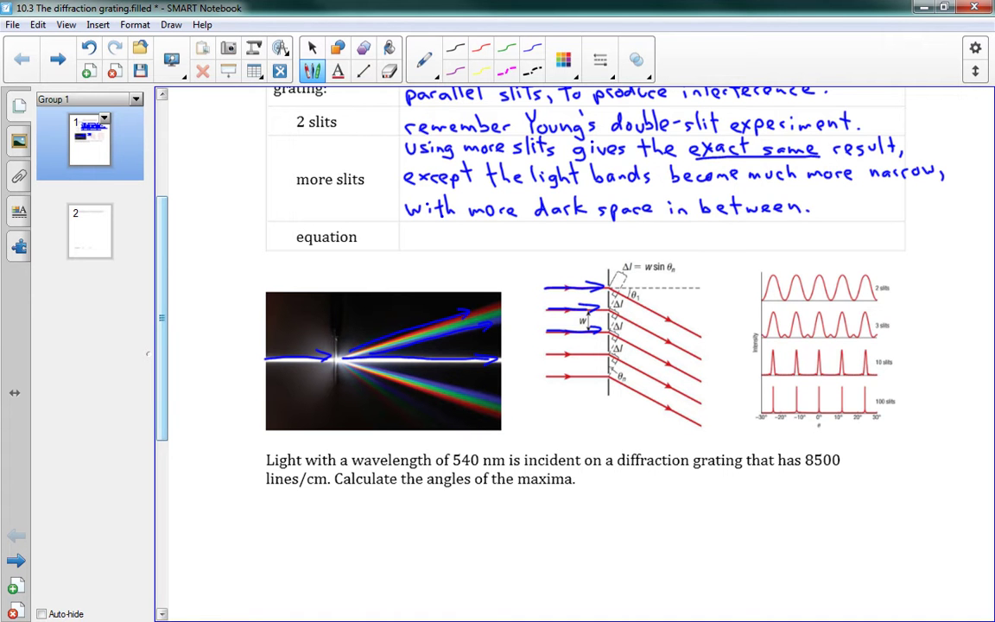
drag(596, 312, 597, 317)
drag(652, 311, 672, 321)
drag(686, 273, 620, 274)
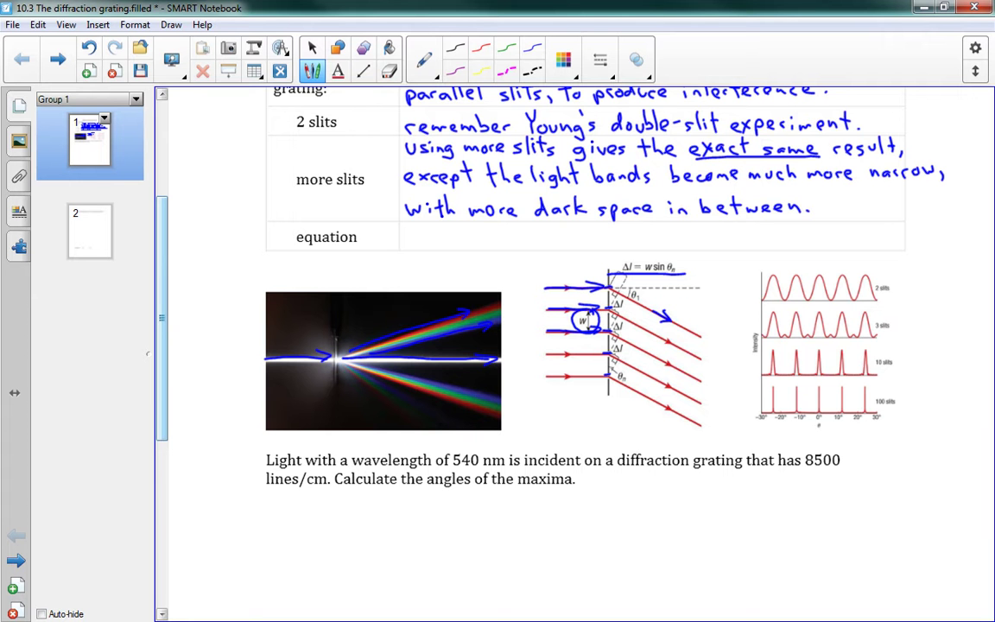
Circle the 2, 3, 10 and 100 slits labels and tick the peaks of each curve
drag(874, 278, 890, 277)
drag(883, 316, 879, 318)
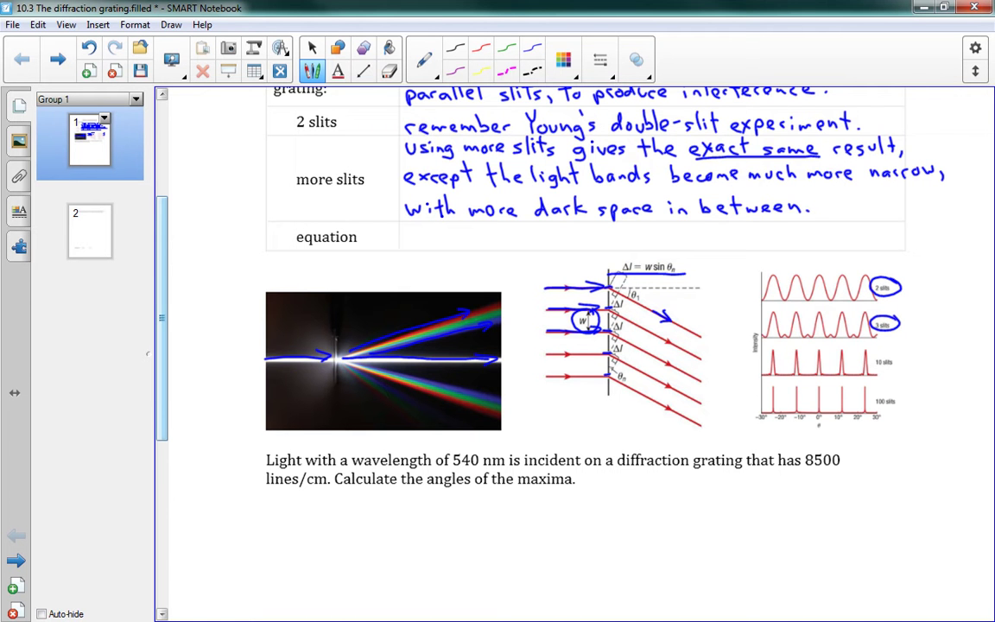
drag(773, 307, 862, 316)
mouse_move(883, 352)
mouse_down()
mouse_move(899, 361)
mouse_move(880, 354)
mouse_up()
mouse_move(773, 339)
mouse_down()
mouse_move(774, 349)
mouse_move(820, 349)
mouse_up()
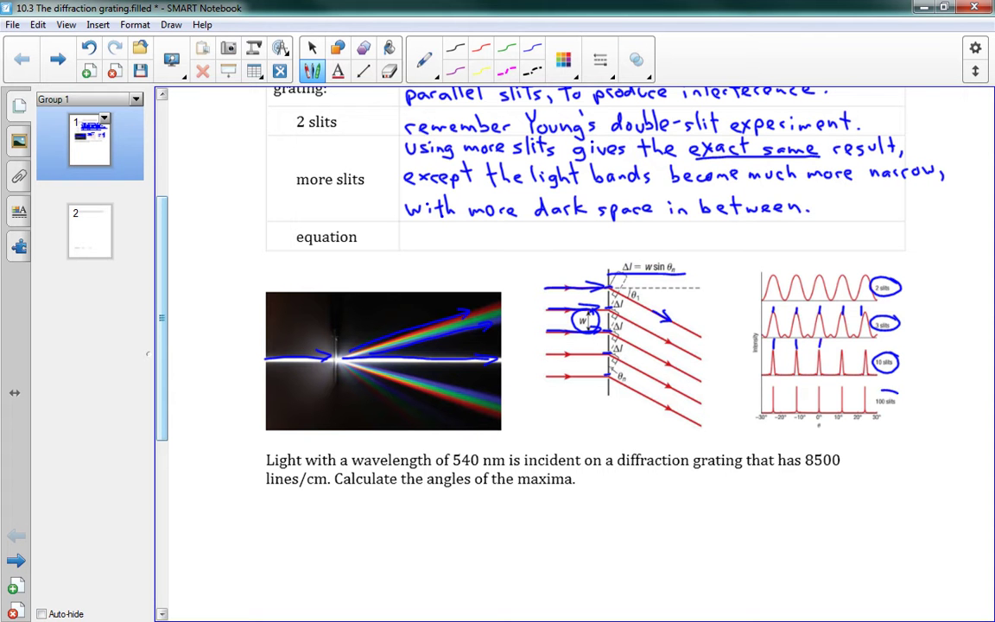
drag(883, 391, 902, 400)
drag(902, 400, 879, 394)
mouse_move(773, 377)
mouse_down()
mouse_move(774, 386)
mouse_move(867, 386)
mouse_up()
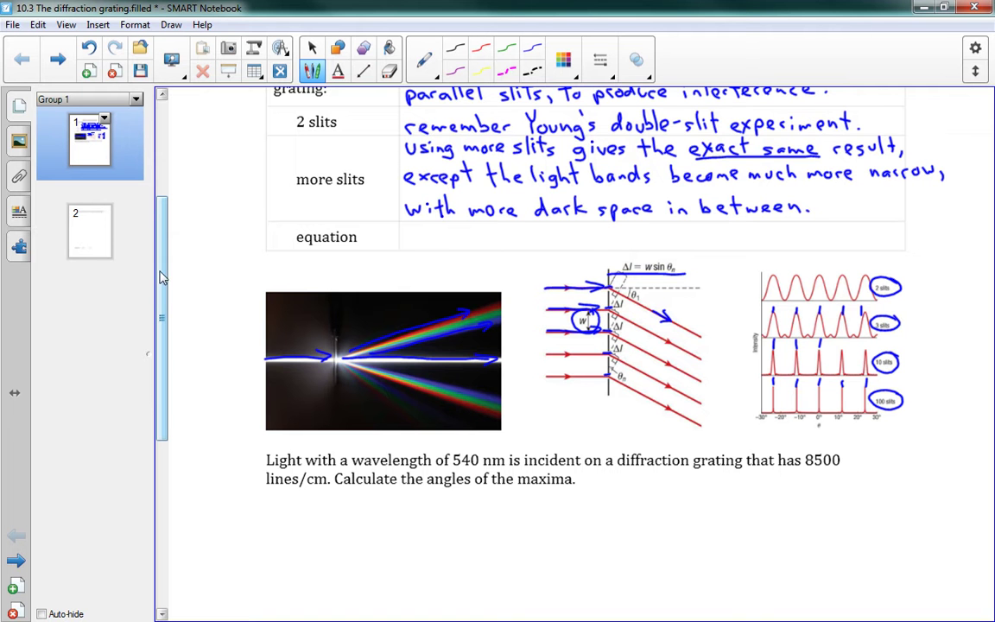
Handwrite 'w sin θ = mλ. (Light bands. m=0,1,2,...)' in the equation cell
mouse_move(406, 237)
mouse_down()
mouse_move(457, 247)
mouse_move(469, 236)
mouse_up()
mouse_move(462, 242)
mouse_down()
mouse_move(533, 248)
mouse_move(520, 248)
mouse_up()
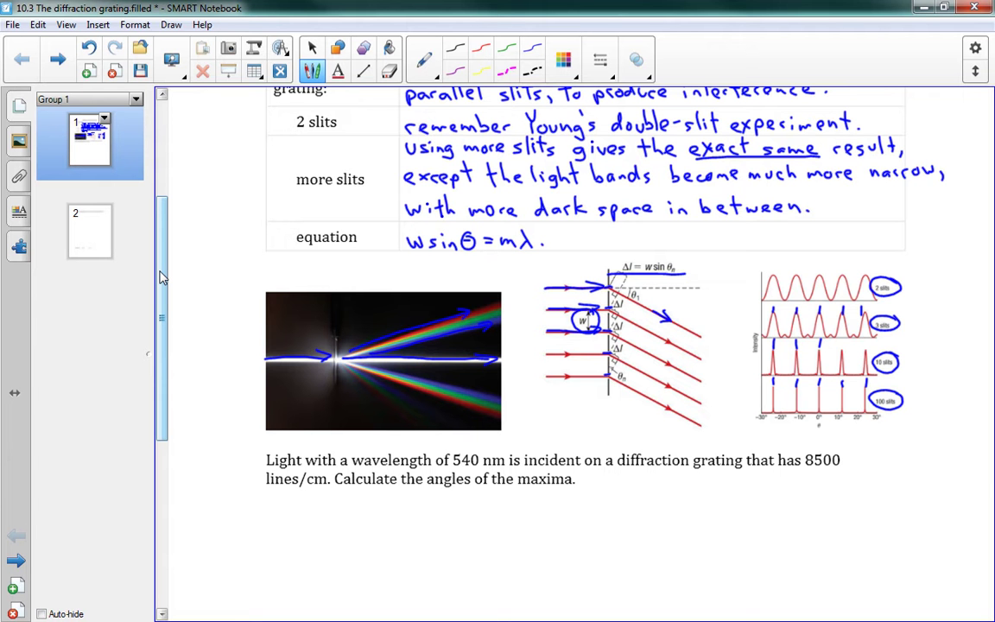
mouse_move(590, 230)
mouse_down()
mouse_move(586, 250)
mouse_move(649, 248)
mouse_up()
drag(642, 235, 653, 234)
mouse_move(661, 227)
mouse_down()
mouse_move(665, 248)
mouse_move(671, 238)
mouse_move(674, 245)
mouse_up()
mouse_move(678, 235)
mouse_down()
mouse_move(687, 246)
mouse_move(751, 244)
mouse_up()
drag(755, 236, 763, 241)
mouse_move(774, 230)
mouse_down()
mouse_move(781, 247)
mouse_move(793, 244)
mouse_up()
drag(801, 241, 819, 248)
drag(836, 242, 837, 243)
drag(846, 242, 848, 243)
drag(857, 242, 868, 248)
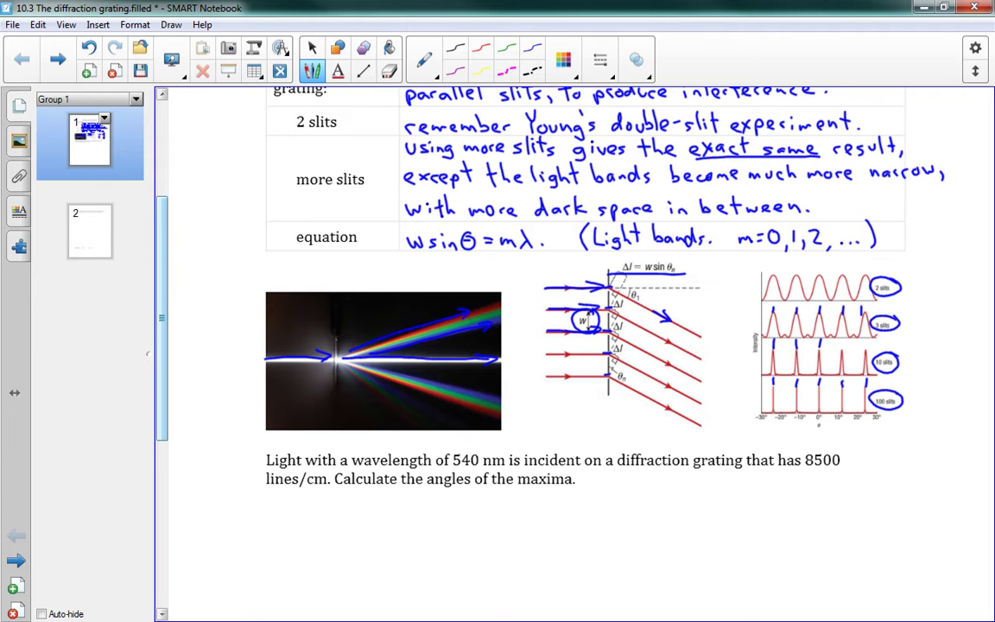
scroll(162, 259, down, 1)
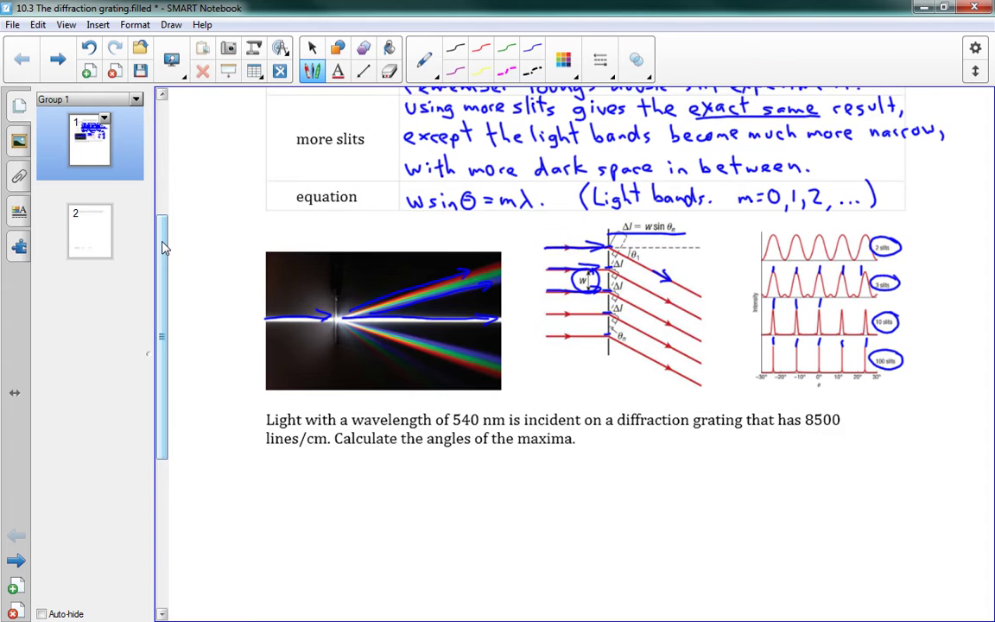
Scroll down to the blank space under the 540 nm, 8500 lines/cm grating question
drag(160, 246, 166, 365)
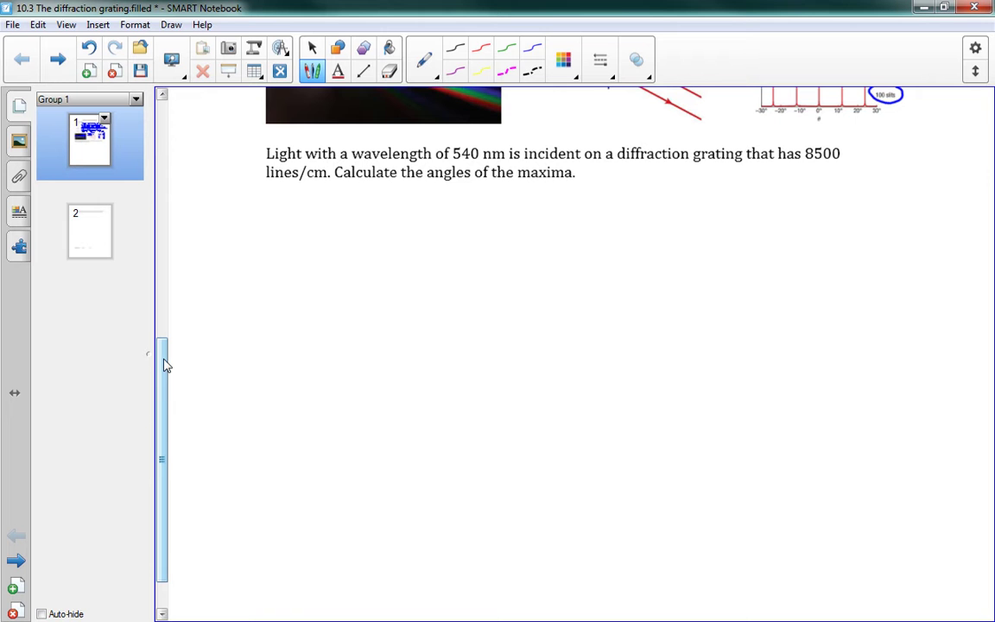
Handwrite the givens 'λ = 540 nm' and 'N = 8500 lines/cm' under the question
mouse_move(268, 189)
mouse_down()
mouse_move(291, 208)
mouse_move(270, 208)
mouse_up()
mouse_move(303, 196)
mouse_down()
mouse_move(329, 191)
mouse_move(317, 206)
mouse_move(345, 200)
mouse_move(342, 208)
mouse_up()
drag(353, 192, 391, 207)
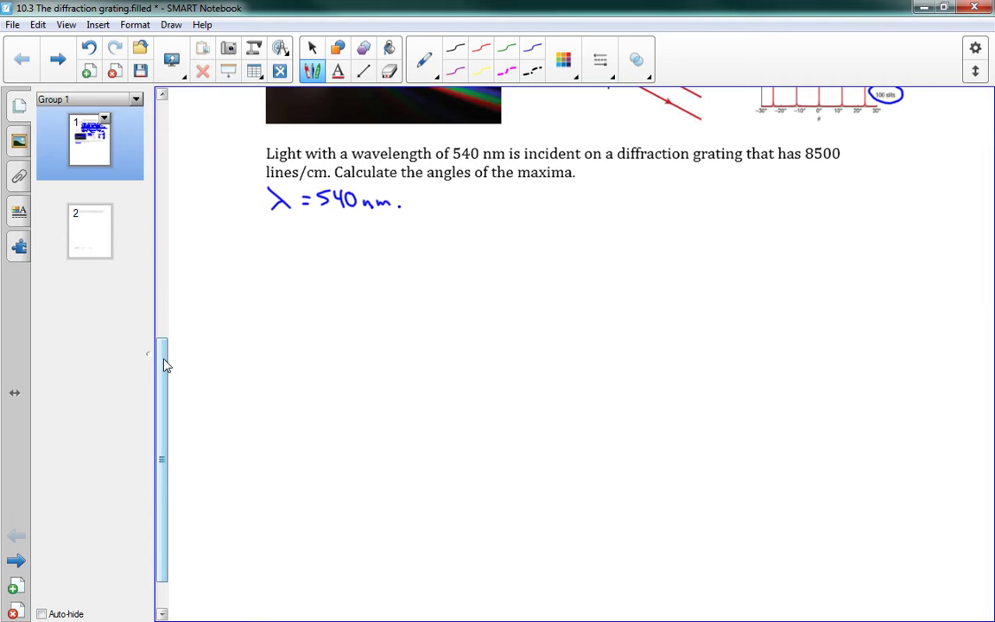
drag(445, 192, 446, 209)
drag(466, 197, 475, 197)
drag(466, 204, 520, 194)
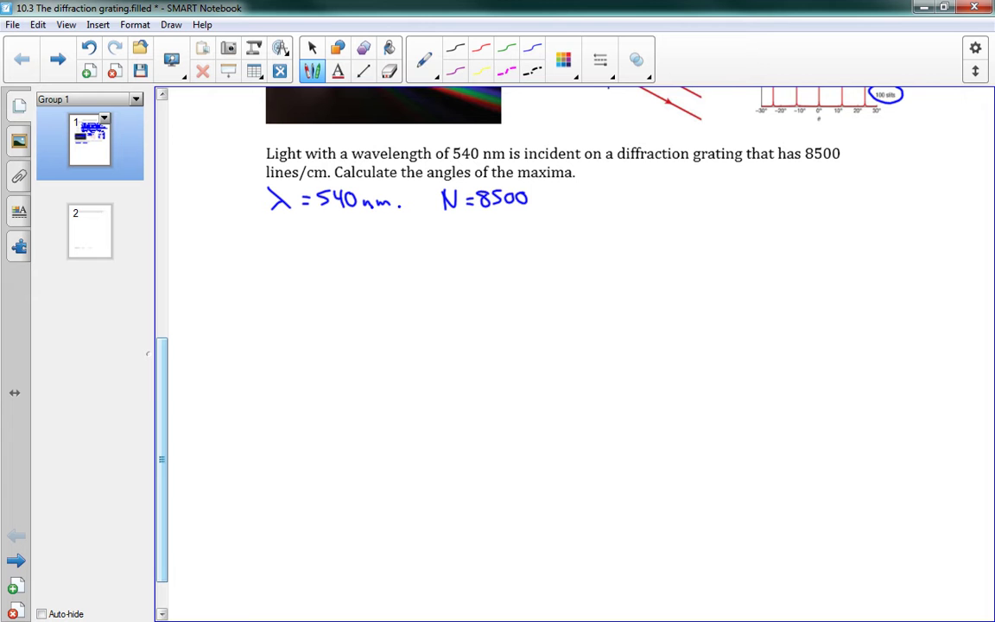
mouse_move(547, 191)
mouse_down()
mouse_move(547, 205)
mouse_move(576, 205)
mouse_up()
mouse_move(587, 198)
mouse_down()
mouse_move(584, 206)
mouse_move(637, 204)
mouse_up()
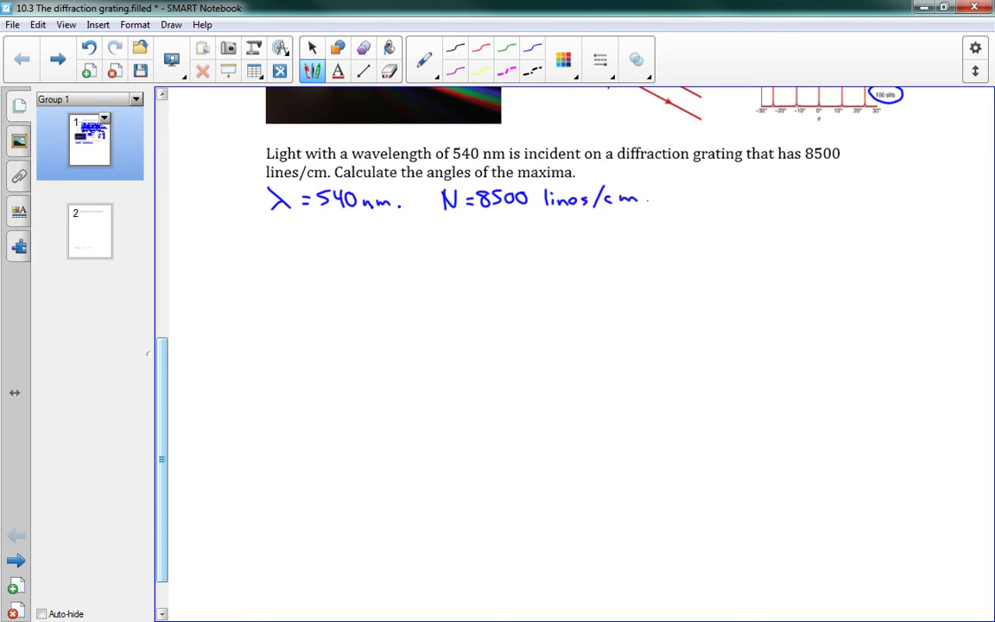
click(647, 202)
Write the spacing expression 'W = 1/8500 lines/cm × 1m/100cm'
drag(267, 250, 307, 253)
drag(296, 260, 308, 260)
mouse_move(350, 232)
mouse_down()
mouse_move(352, 247)
mouse_move(394, 249)
mouse_up()
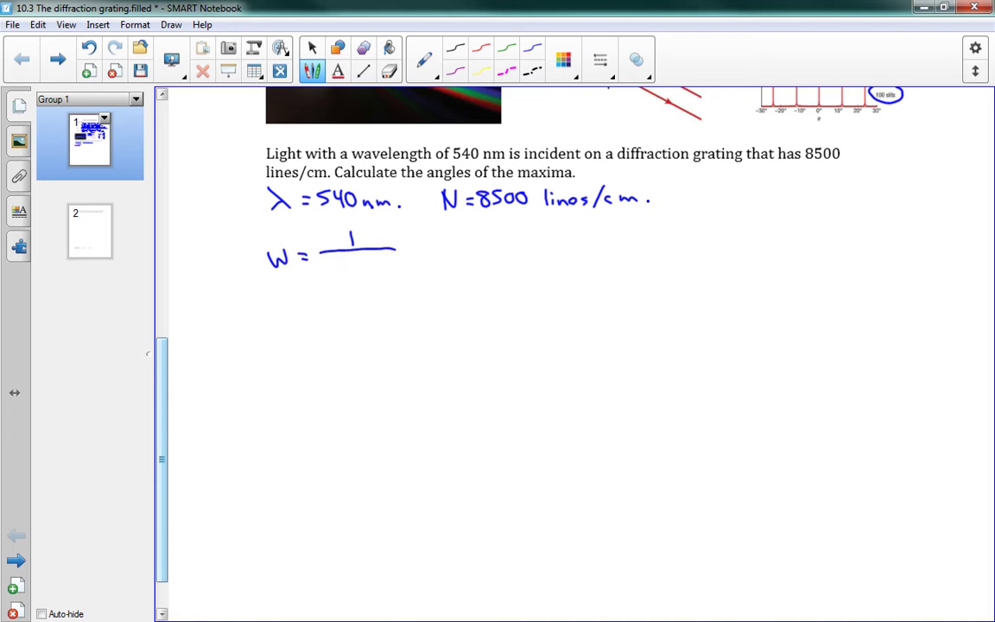
mouse_move(330, 258)
mouse_down()
mouse_move(335, 269)
mouse_move(359, 259)
mouse_move(397, 272)
mouse_move(421, 269)
mouse_move(415, 249)
mouse_move(447, 256)
mouse_up()
drag(446, 245, 433, 257)
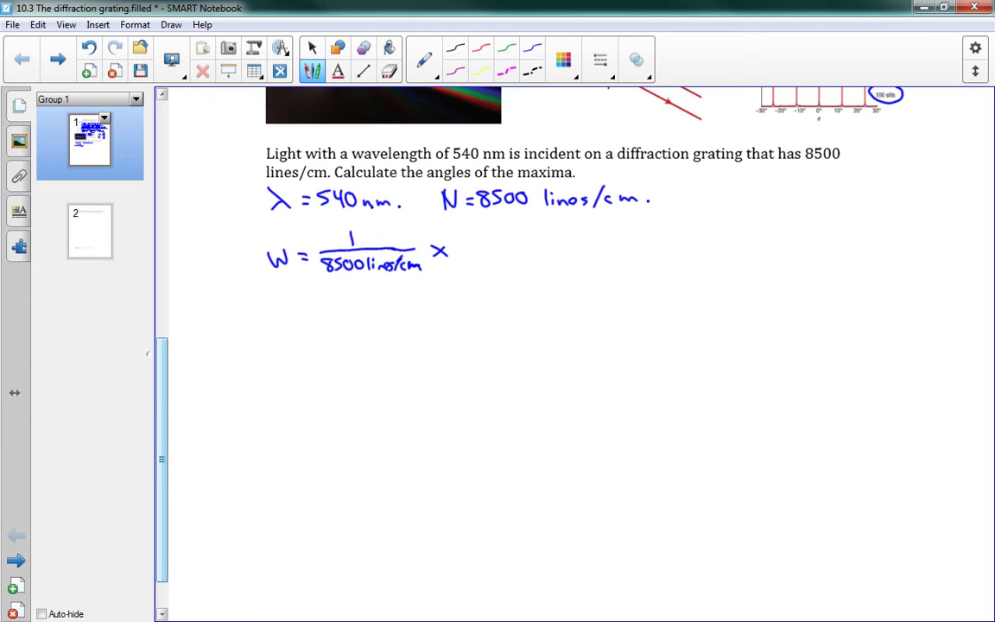
mouse_move(484, 227)
mouse_down()
mouse_move(533, 246)
mouse_move(484, 264)
mouse_move(504, 253)
mouse_move(534, 263)
mouse_up()
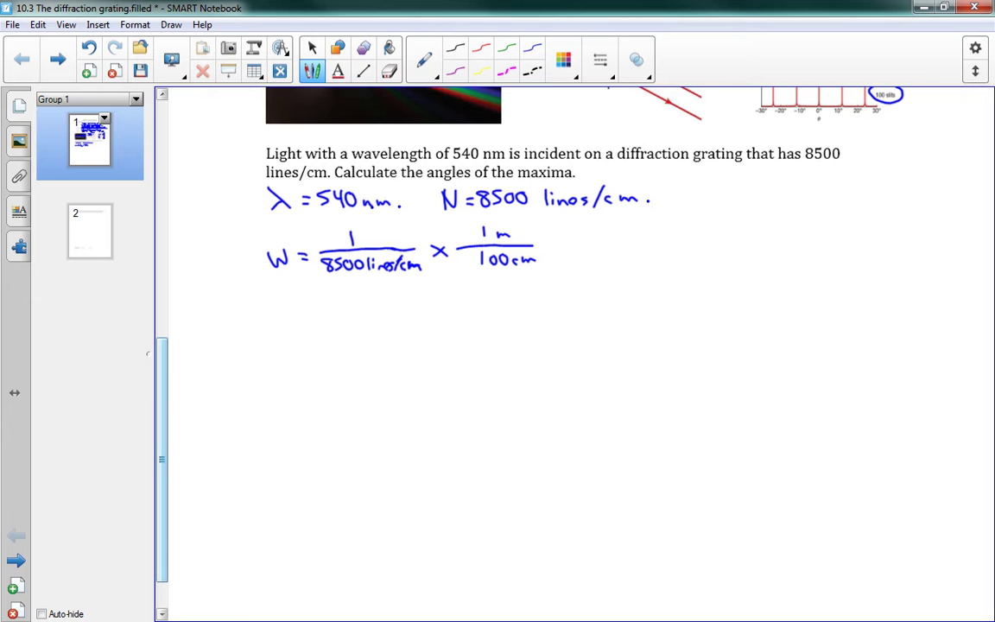
Write the line density converted to '=> 850000 lines/m'
drag(659, 188, 662, 194)
drag(662, 196, 670, 196)
mouse_move(689, 186)
mouse_down()
mouse_move(687, 200)
mouse_move(716, 186)
mouse_up()
mouse_move(724, 192)
mouse_down()
mouse_move(751, 185)
mouse_move(796, 198)
mouse_up()
drag(798, 196, 817, 200)
mouse_move(830, 187)
mouse_down()
mouse_move(824, 202)
mouse_move(845, 200)
mouse_up()
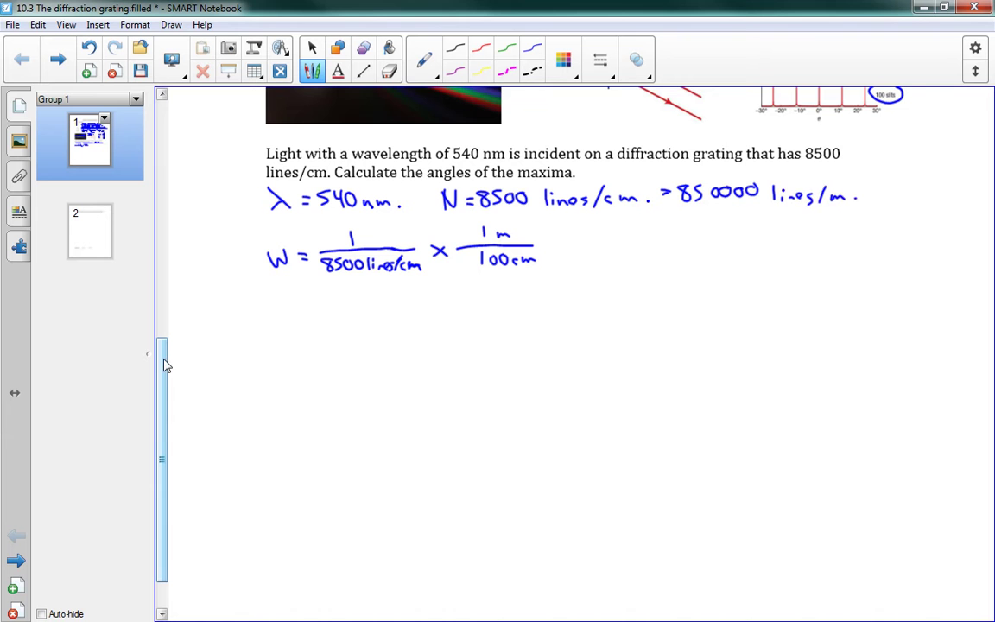
Complete the spacing as '= 1.176×10⁻⁶ m' and underline the result
drag(558, 246, 567, 246)
drag(558, 251, 568, 252)
click(593, 253)
mouse_move(581, 237)
mouse_down()
mouse_move(581, 255)
mouse_move(600, 255)
mouse_up()
mouse_move(607, 236)
mouse_down()
mouse_move(612, 254)
mouse_move(627, 242)
mouse_move(626, 252)
mouse_move(649, 251)
mouse_up()
mouse_move(648, 241)
mouse_down()
mouse_move(639, 251)
mouse_move(659, 252)
mouse_up()
mouse_move(667, 239)
mouse_down()
mouse_move(687, 234)
mouse_move(720, 250)
mouse_up()
click(738, 249)
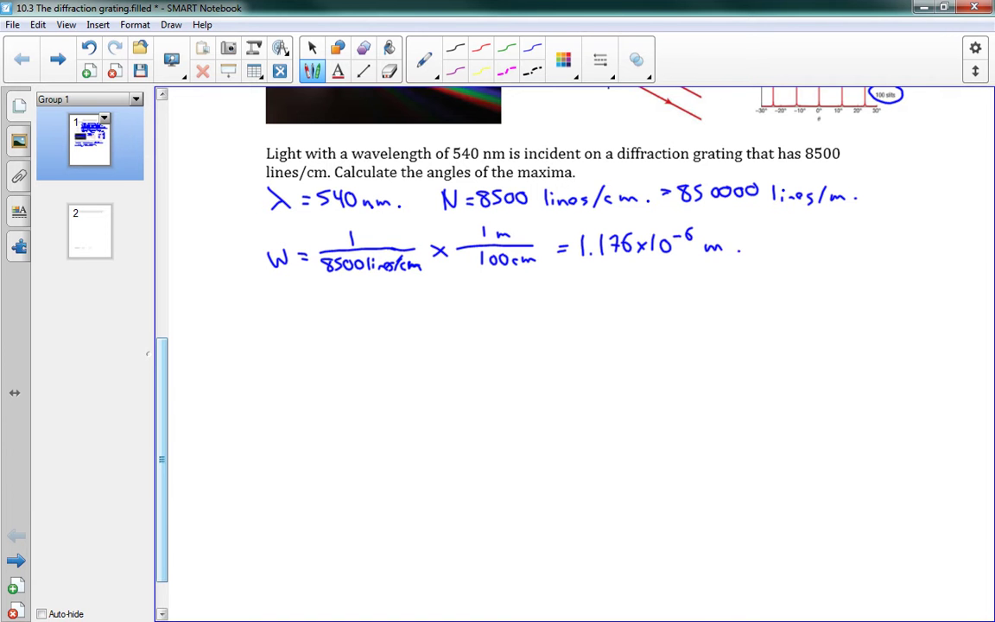
drag(585, 268, 753, 265)
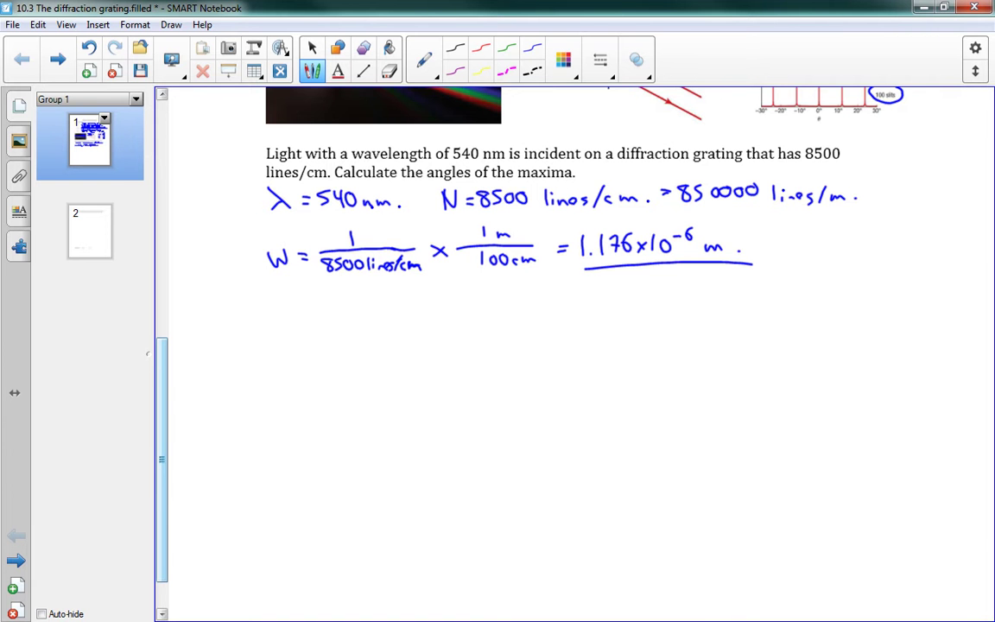
Underline 'angles of the maxima' and write the zeroth maximum: ⓪ m = 0, θ = 0°
drag(160, 357, 159, 372)
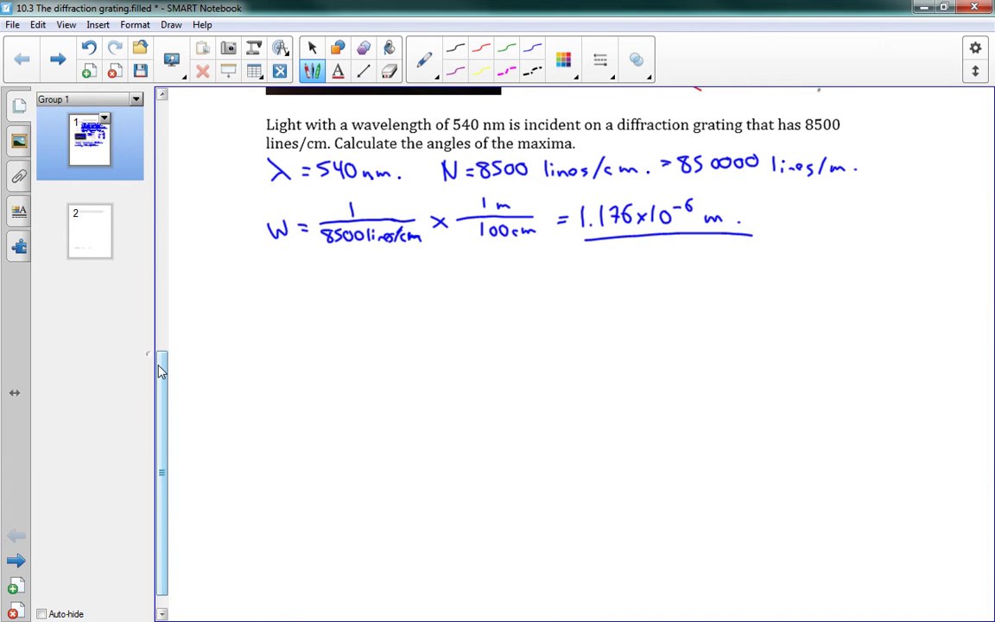
drag(572, 150, 426, 150)
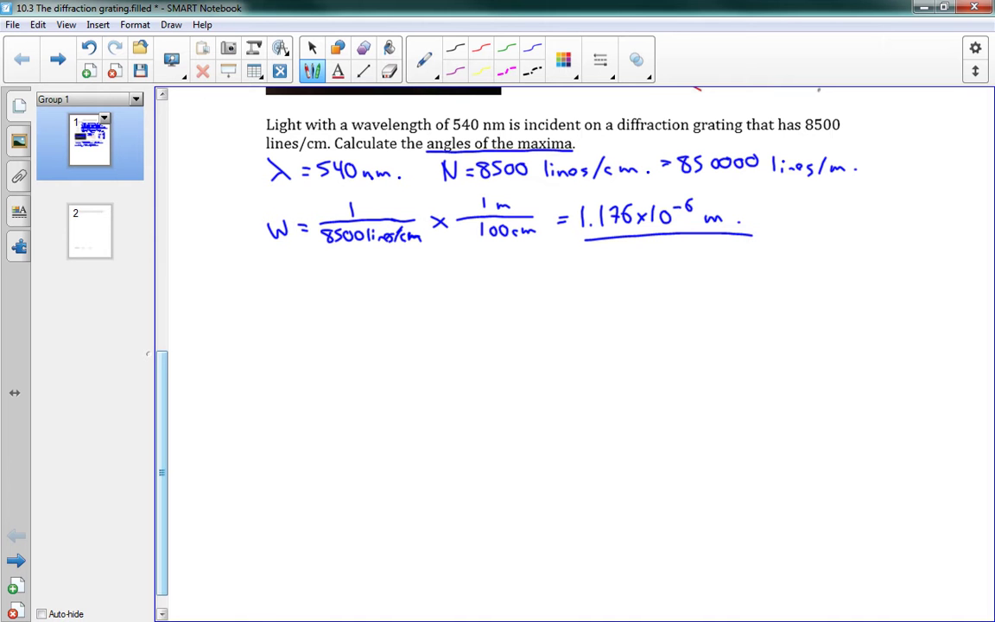
mouse_move(254, 279)
mouse_down()
mouse_move(246, 299)
mouse_move(254, 280)
mouse_up()
mouse_move(263, 275)
mouse_down()
mouse_move(235, 274)
mouse_move(304, 298)
mouse_up()
drag(313, 291, 407, 292)
mouse_move(396, 299)
mouse_down()
mouse_move(428, 304)
mouse_move(434, 292)
mouse_up()
drag(439, 285, 439, 285)
click(462, 301)
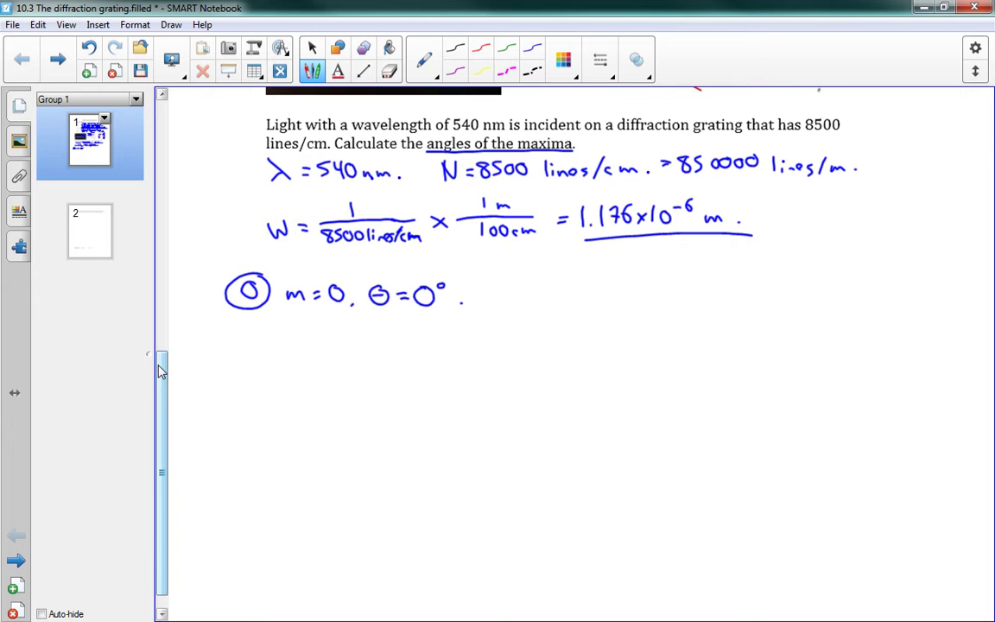
Start the first maximum with ① m = 1, w sin θ = mλ
mouse_move(248, 330)
mouse_down()
mouse_move(242, 349)
mouse_move(253, 323)
mouse_move(307, 345)
mouse_up()
drag(311, 337, 319, 342)
mouse_move(329, 332)
mouse_down()
mouse_move(330, 345)
mouse_move(344, 348)
mouse_up()
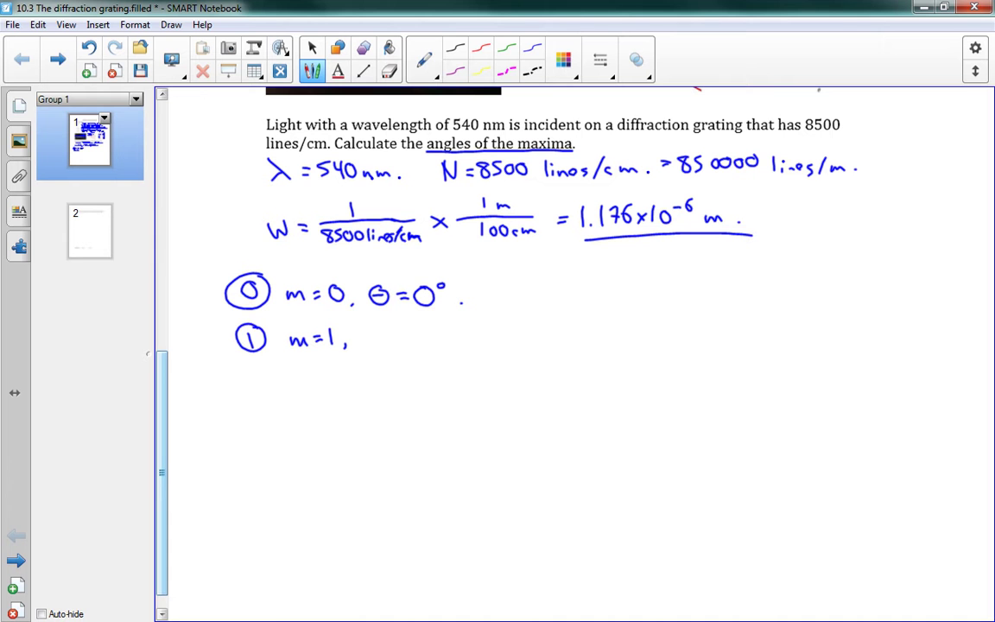
drag(372, 337, 412, 345)
click(411, 341)
mouse_move(416, 339)
mouse_down()
mouse_move(425, 344)
mouse_move(442, 329)
mouse_up()
drag(436, 338, 516, 343)
drag(508, 331, 500, 343)
Rearrange the first-order equation to θ = sin⁻¹(mλ/w)
drag(161, 386, 161, 395)
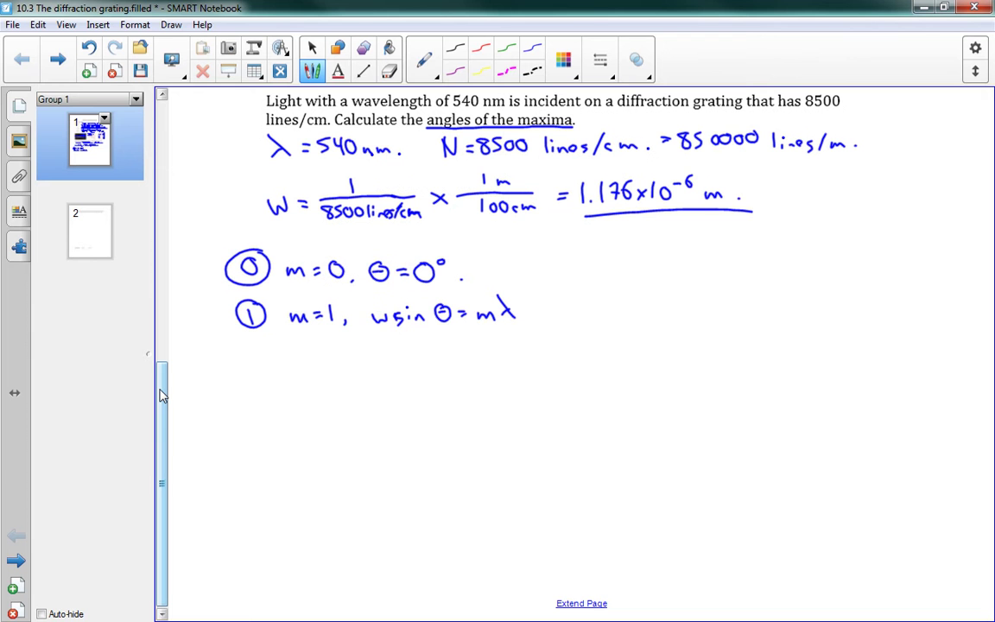
drag(313, 351, 337, 358)
drag(326, 363, 378, 367)
mouse_move(380, 352)
mouse_down()
mouse_move(403, 373)
mouse_move(426, 349)
mouse_move(445, 352)
mouse_move(432, 351)
mouse_move(458, 373)
mouse_up()
Substitute values: = sin⁻¹(1(540×10⁻⁹) / 1.176×10⁻⁶)
drag(327, 399, 353, 409)
mouse_move(357, 400)
mouse_down()
mouse_move(368, 408)
mouse_move(377, 397)
mouse_move(397, 416)
mouse_up()
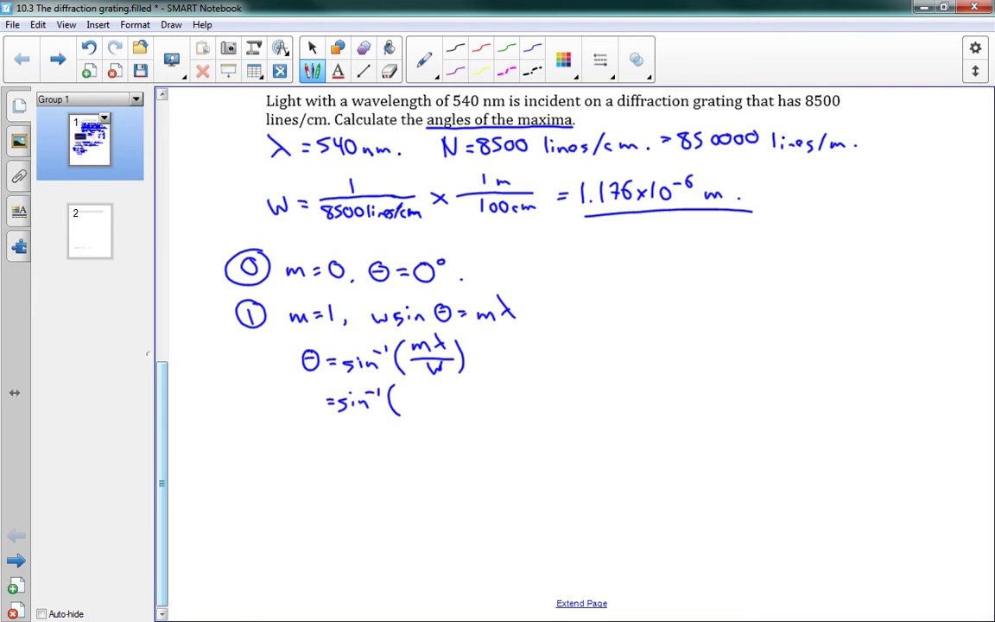
drag(414, 386, 418, 397)
mouse_move(431, 386)
mouse_down()
mouse_move(424, 397)
mouse_move(455, 386)
mouse_move(474, 395)
mouse_up()
mouse_move(474, 389)
mouse_down()
mouse_move(466, 395)
mouse_move(488, 386)
mouse_up()
drag(497, 389, 523, 399)
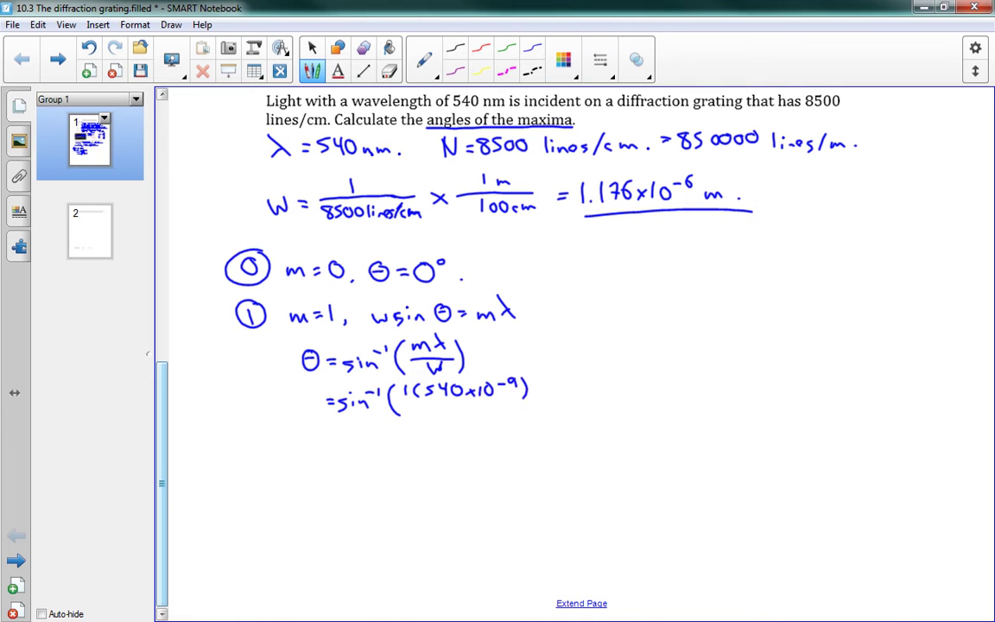
drag(397, 405, 535, 402)
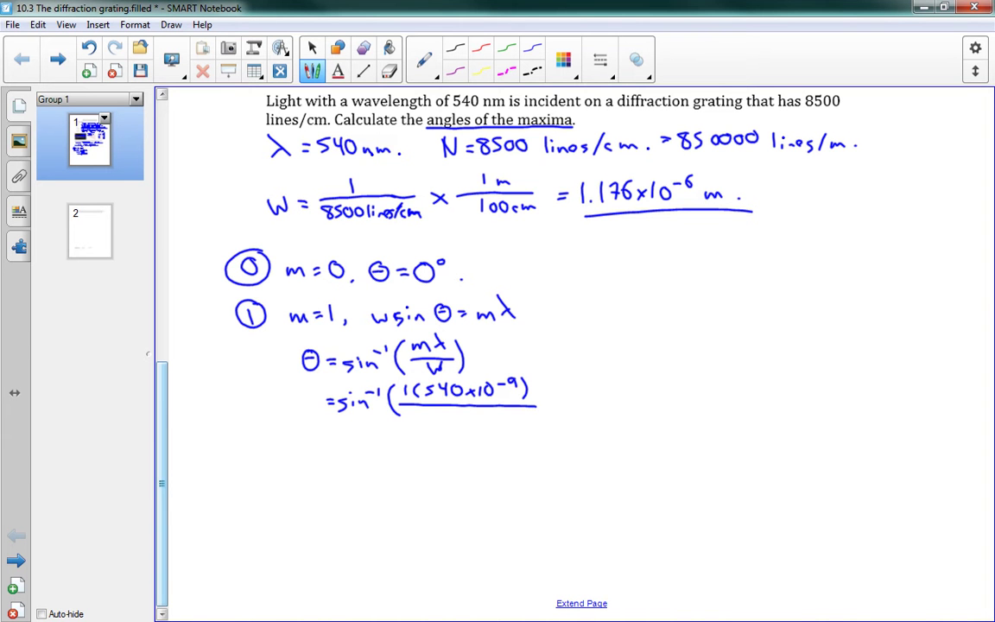
drag(426, 410, 425, 422)
drag(434, 422, 483, 421)
mouse_move(483, 412)
mouse_down()
mouse_move(476, 421)
mouse_move(548, 404)
mouse_move(542, 423)
mouse_up()
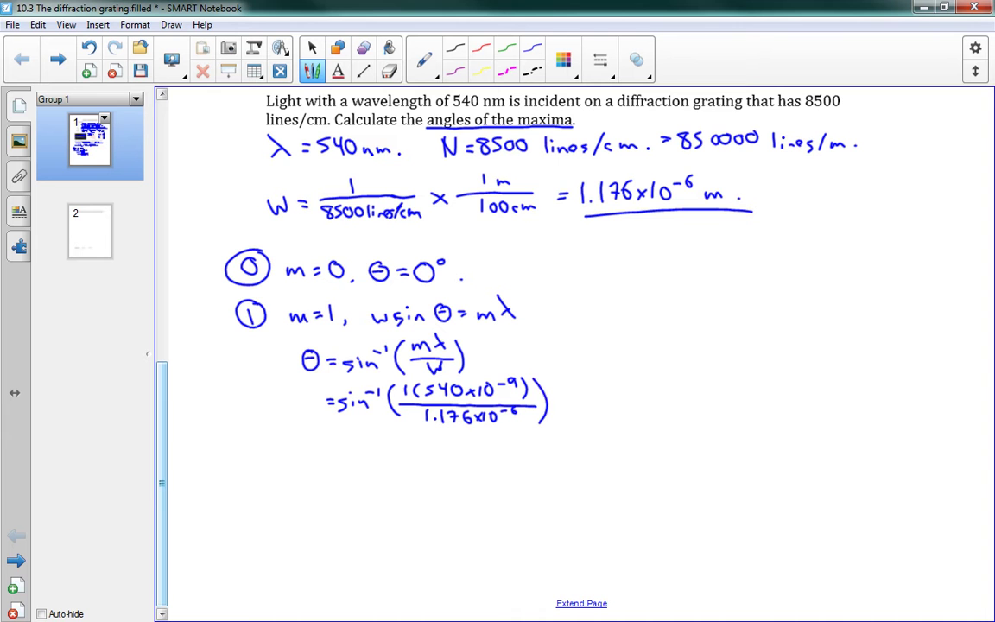
Write the first-order answer '= 27°.' and double-underline it
scroll(148, 353, down, 3)
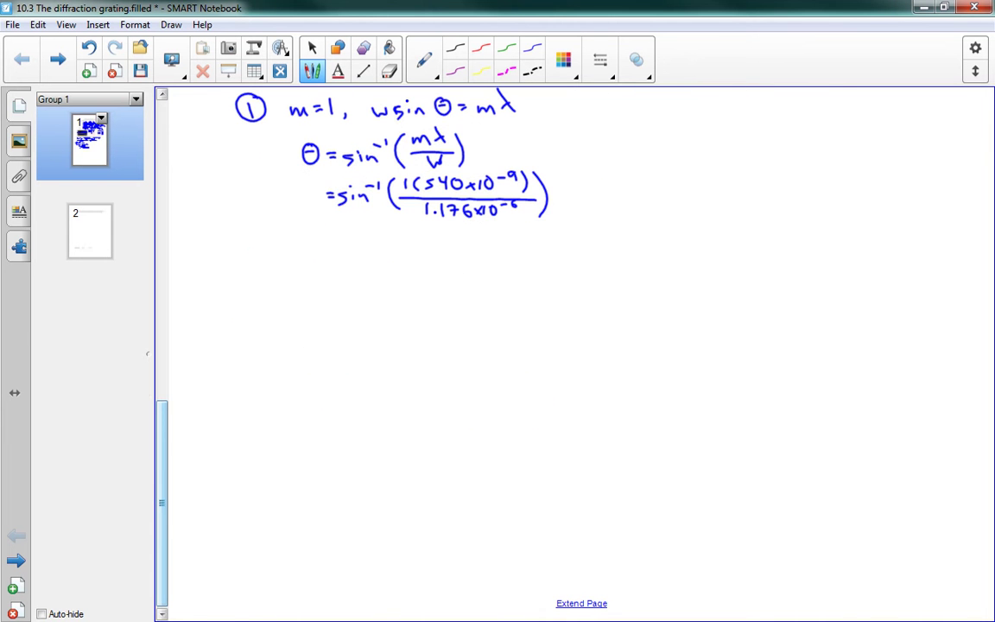
drag(323, 240, 330, 240)
drag(324, 245, 330, 245)
mouse_move(340, 239)
mouse_down()
mouse_move(364, 253)
mouse_move(381, 237)
mouse_up()
click(392, 248)
drag(326, 259, 395, 263)
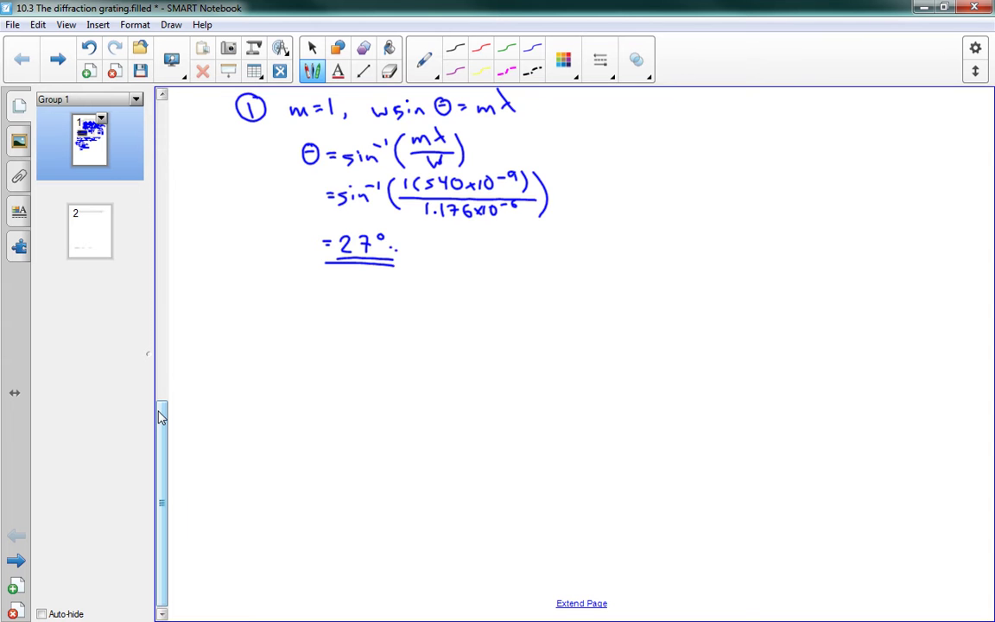
drag(161, 417, 167, 391)
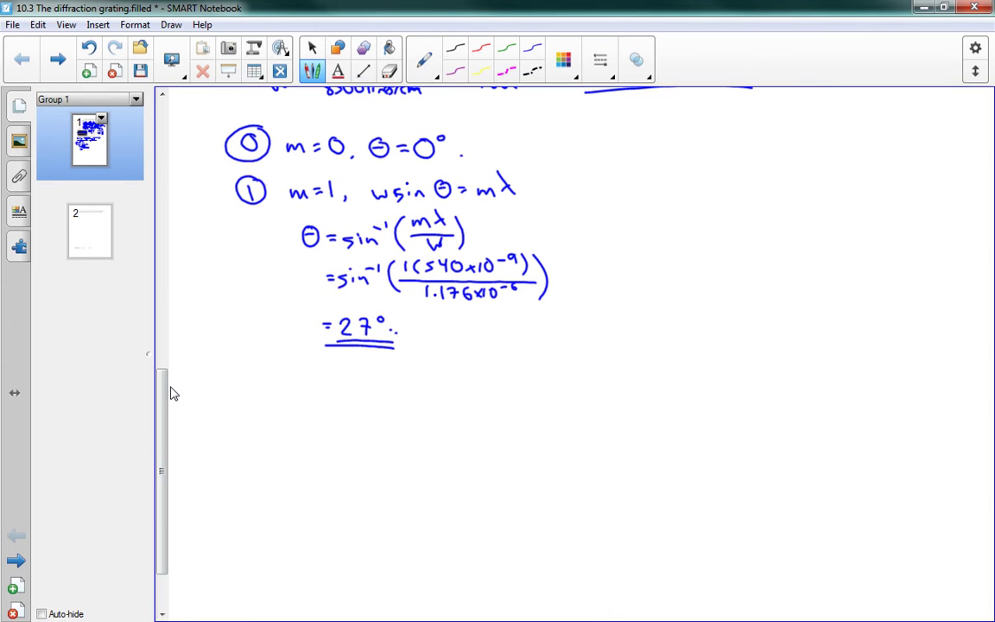
Start the second maximum with ② m = 2, w sin θ = mλ
mouse_move(604, 175)
mouse_down()
mouse_move(619, 189)
mouse_move(609, 166)
mouse_move(656, 191)
mouse_up()
drag(662, 181, 673, 187)
drag(677, 179, 689, 191)
mouse_move(696, 190)
mouse_down()
mouse_move(734, 178)
mouse_move(751, 189)
mouse_up()
mouse_move(755, 180)
mouse_down()
mouse_move(764, 188)
mouse_move(783, 171)
mouse_move(804, 184)
mouse_up()
drag(812, 185, 827, 186)
mouse_move(834, 166)
mouse_down()
mouse_move(847, 185)
mouse_move(832, 185)
mouse_up()
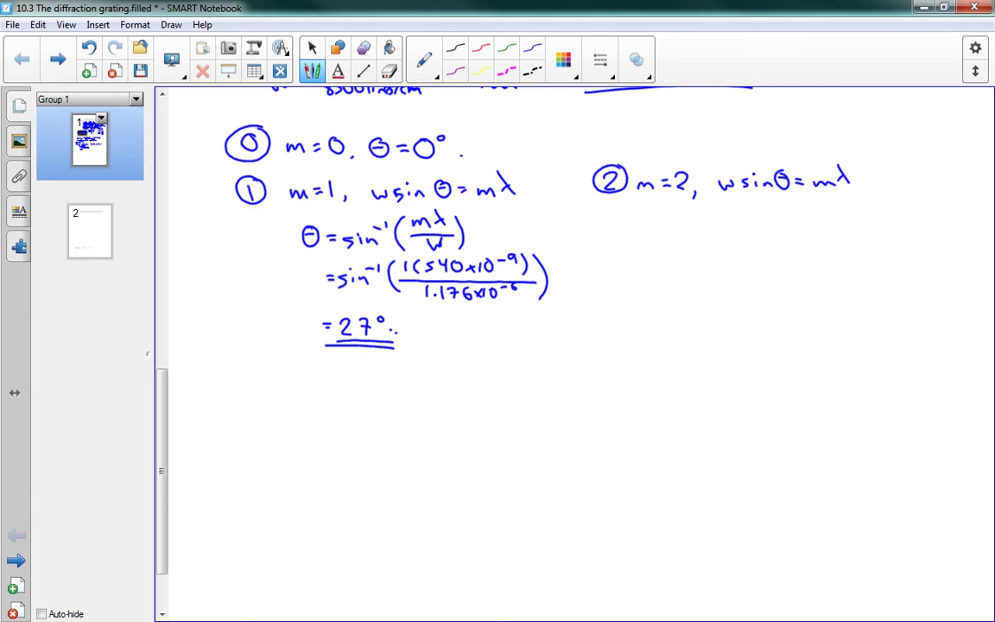
Write θ = sin⁻¹(2(540×10⁻⁹)/1.176×10⁻⁶) = 67° and double-underline the answer
drag(651, 218, 681, 226)
mouse_move(667, 231)
mouse_down()
mouse_move(724, 234)
mouse_move(728, 218)
mouse_up()
drag(733, 212, 755, 242)
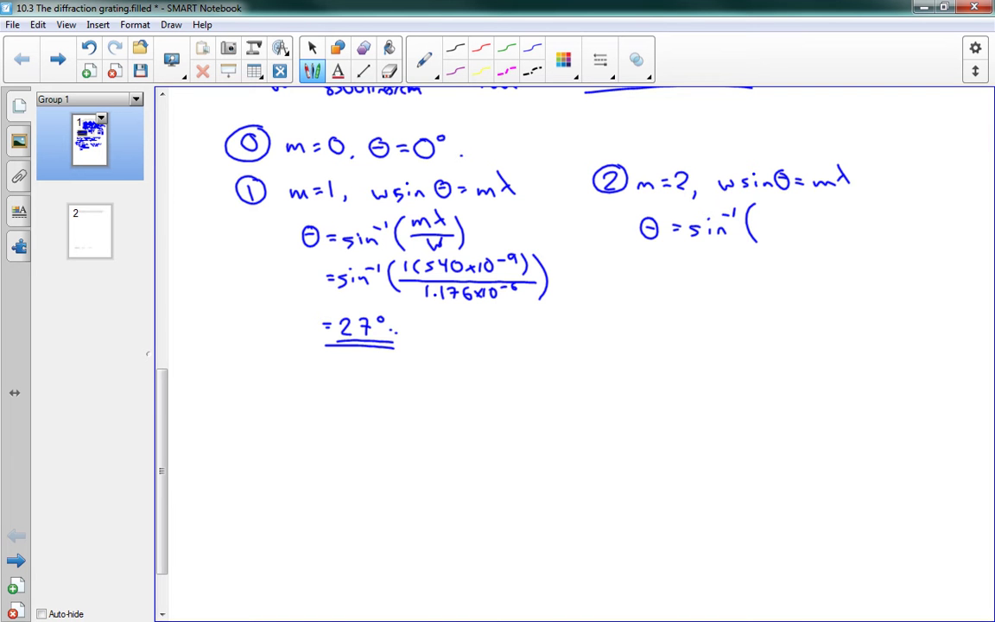
mouse_move(760, 208)
mouse_down()
mouse_move(823, 217)
mouse_move(832, 207)
mouse_move(844, 216)
mouse_up()
mouse_move(847, 204)
mouse_down()
mouse_move(847, 216)
mouse_move(872, 204)
mouse_move(907, 223)
mouse_up()
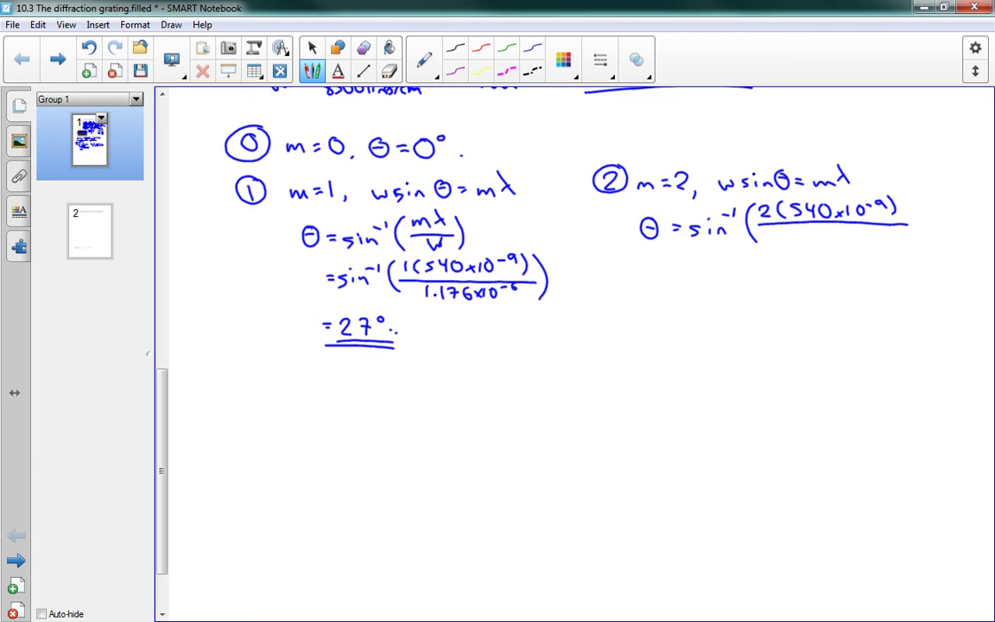
click(800, 239)
mouse_move(795, 225)
mouse_down()
mouse_move(793, 239)
mouse_move(852, 238)
mouse_up()
mouse_move(852, 229)
mouse_down()
mouse_move(845, 238)
mouse_move(878, 227)
mouse_up()
drag(883, 225, 910, 243)
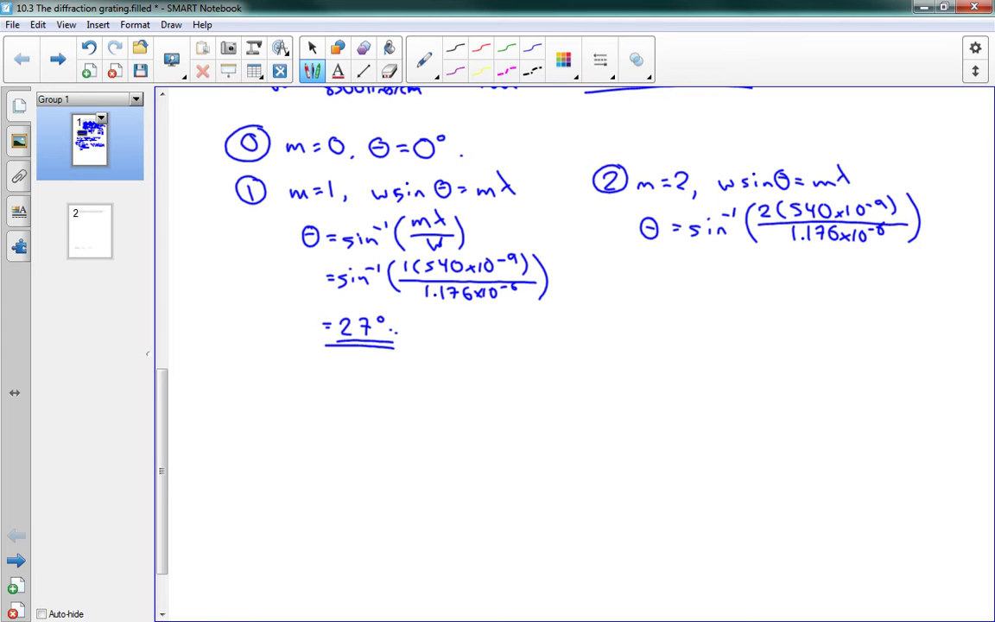
drag(671, 274, 679, 274)
mouse_move(670, 279)
mouse_down()
mouse_move(710, 286)
mouse_move(722, 269)
mouse_move(734, 295)
mouse_move(688, 295)
mouse_up()
drag(686, 300, 733, 298)
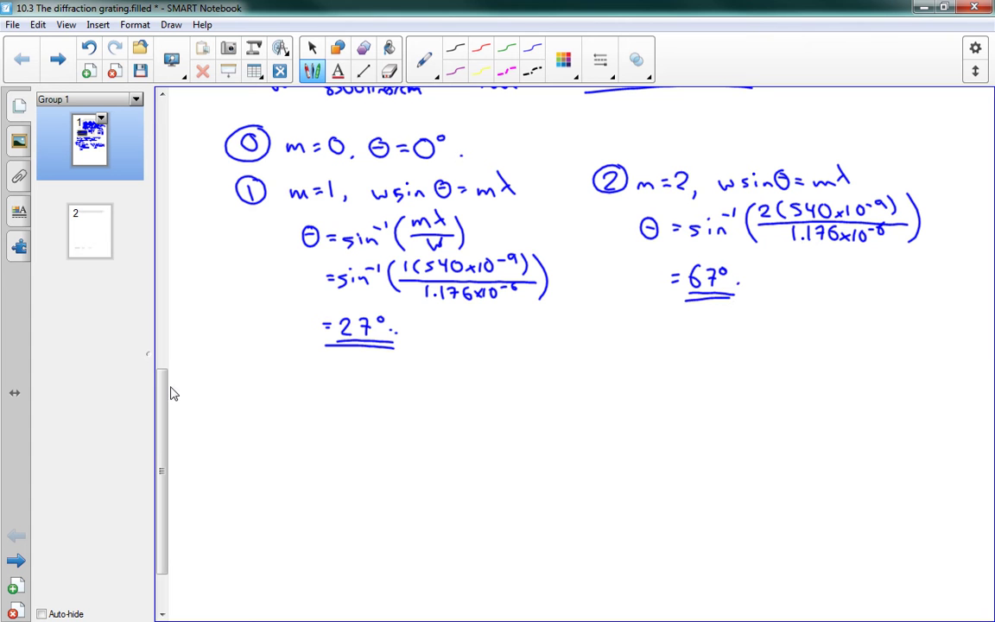
Start the third maximum with ③ m = 3, w sin θ = mλ
mouse_move(605, 329)
mouse_down()
mouse_move(613, 336)
mouse_move(605, 346)
mouse_move(611, 321)
mouse_move(652, 342)
mouse_move(663, 334)
mouse_up()
drag(655, 338, 732, 343)
mouse_move(746, 337)
mouse_down()
mouse_move(769, 343)
mouse_move(799, 332)
mouse_up()
drag(791, 337, 828, 343)
mouse_move(831, 325)
mouse_down()
mouse_move(844, 342)
mouse_move(830, 343)
mouse_up()
End the m = 3 equation and begin the third-order line θ = sin⁻¹
click(859, 339)
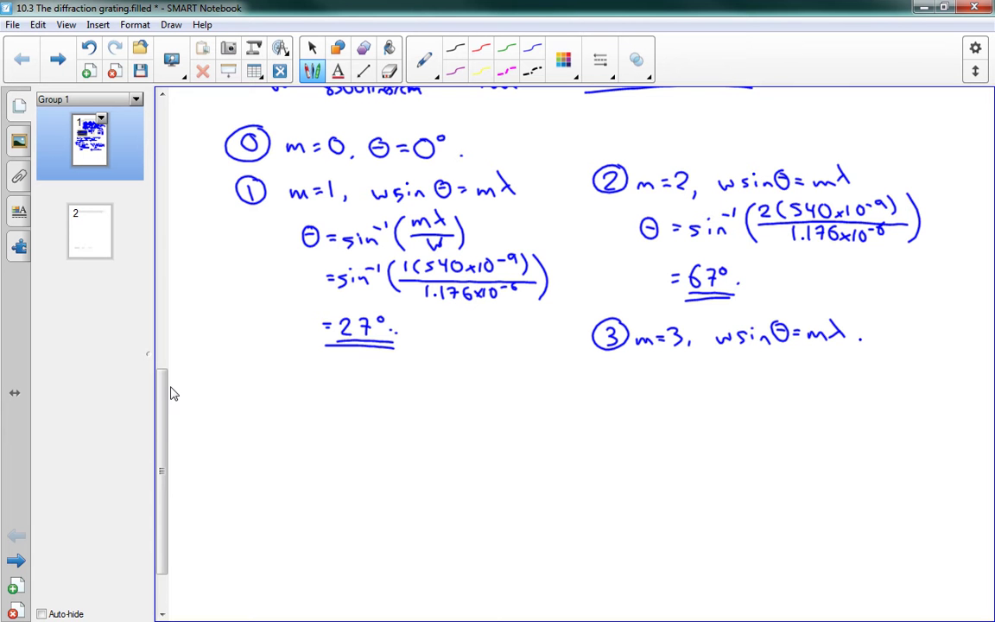
drag(166, 404, 166, 427)
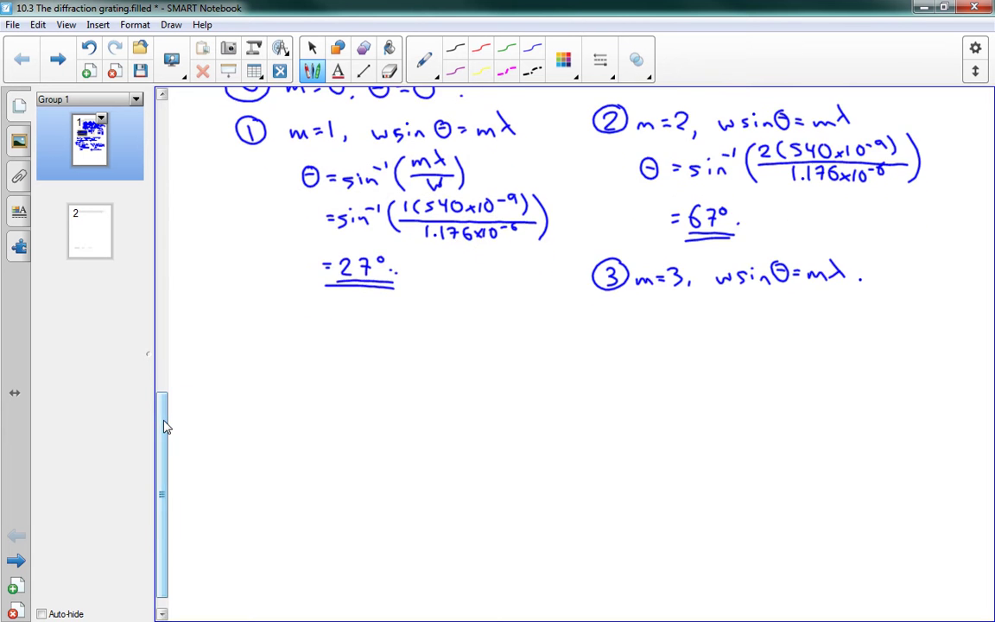
mouse_move(648, 311)
mouse_down()
mouse_move(653, 321)
mouse_move(676, 317)
mouse_up()
drag(660, 325, 700, 330)
click(688, 320)
mouse_move(707, 322)
mouse_down()
mouse_move(717, 330)
mouse_move(718, 316)
mouse_up()
mouse_move(722, 311)
mouse_down()
mouse_move(742, 332)
mouse_move(759, 310)
mouse_move(753, 315)
mouse_move(766, 308)
mouse_move(768, 319)
mouse_up()
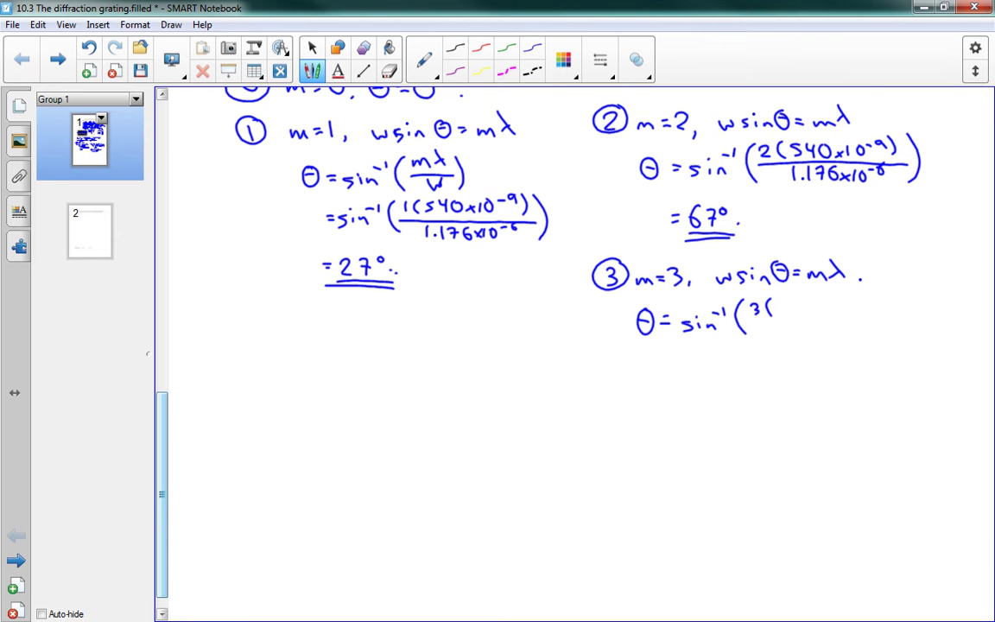
Fill in the fraction with 540×10⁻⁹ over 1.176×10⁻⁶
mouse_move(775, 302)
mouse_down()
mouse_move(770, 319)
mouse_move(784, 313)
mouse_up()
mouse_move(790, 303)
mouse_down()
mouse_move(790, 317)
mouse_move(801, 305)
mouse_up()
drag(811, 315, 816, 316)
mouse_move(832, 303)
mouse_down()
mouse_move(833, 316)
mouse_move(855, 295)
mouse_move(873, 317)
mouse_move(748, 324)
mouse_move(785, 338)
mouse_up()
drag(791, 336, 838, 337)
mouse_move(838, 329)
mouse_down()
mouse_move(831, 337)
mouse_move(870, 326)
mouse_up()
drag(877, 321, 888, 340)
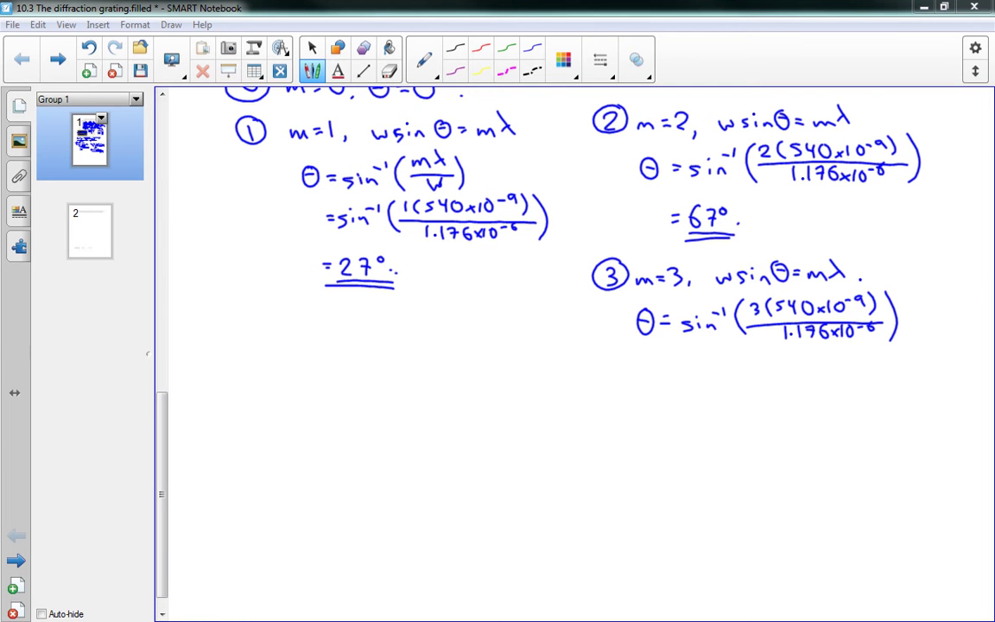
Simplify the third-order expression to = sin⁻¹(1.3776)
drag(659, 361, 670, 361)
mouse_move(659, 366)
mouse_down()
mouse_move(711, 372)
mouse_move(719, 354)
mouse_up()
mouse_move(723, 349)
mouse_down()
mouse_move(742, 377)
mouse_move(777, 360)
mouse_move(772, 370)
mouse_move(786, 372)
mouse_move(810, 354)
mouse_move(804, 372)
mouse_move(836, 373)
mouse_up()
click(764, 370)
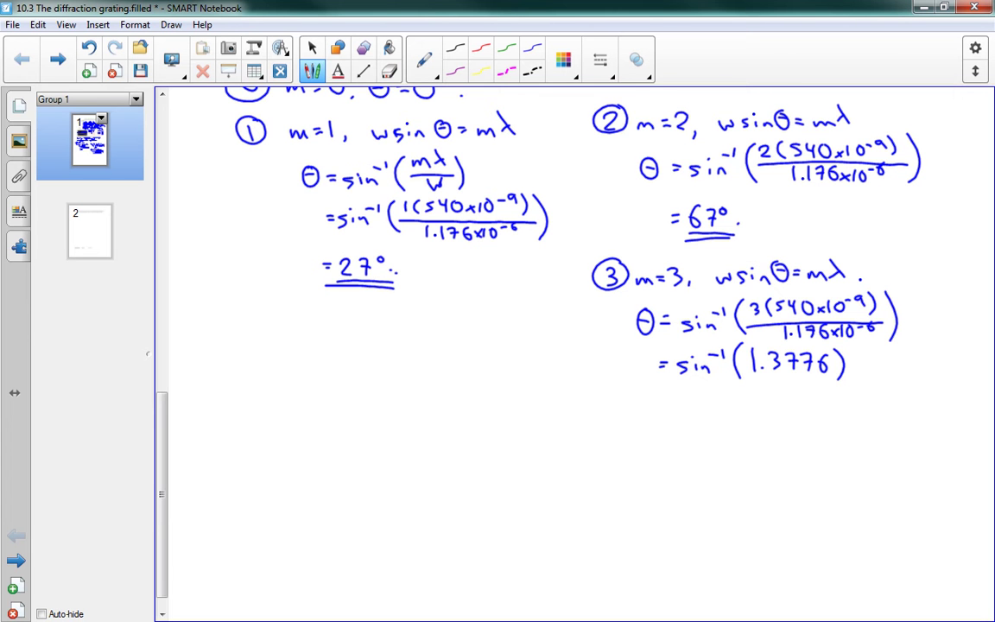
Write '∴ no solutions.' below sin⁻¹(1.3776) and underline it
click(671, 399)
click(677, 408)
drag(694, 403, 708, 409)
mouse_move(723, 403)
mouse_down()
mouse_move(740, 410)
mouse_move(759, 400)
mouse_up()
mouse_move(768, 388)
mouse_down()
mouse_move(769, 409)
mouse_move(791, 410)
mouse_up()
drag(785, 398, 801, 409)
click(801, 391)
drag(812, 399, 832, 408)
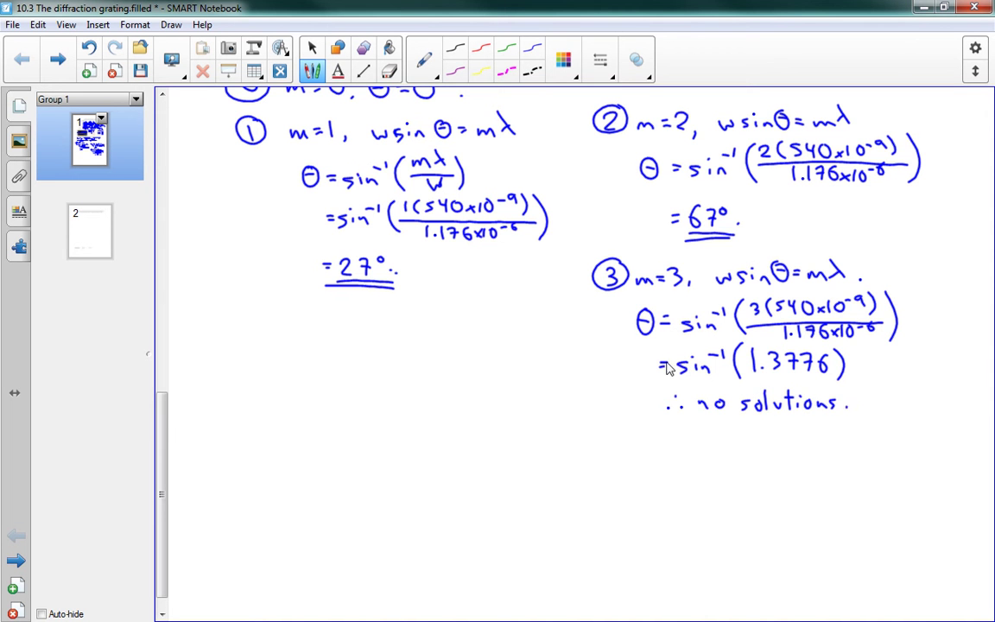
drag(669, 413, 848, 421)
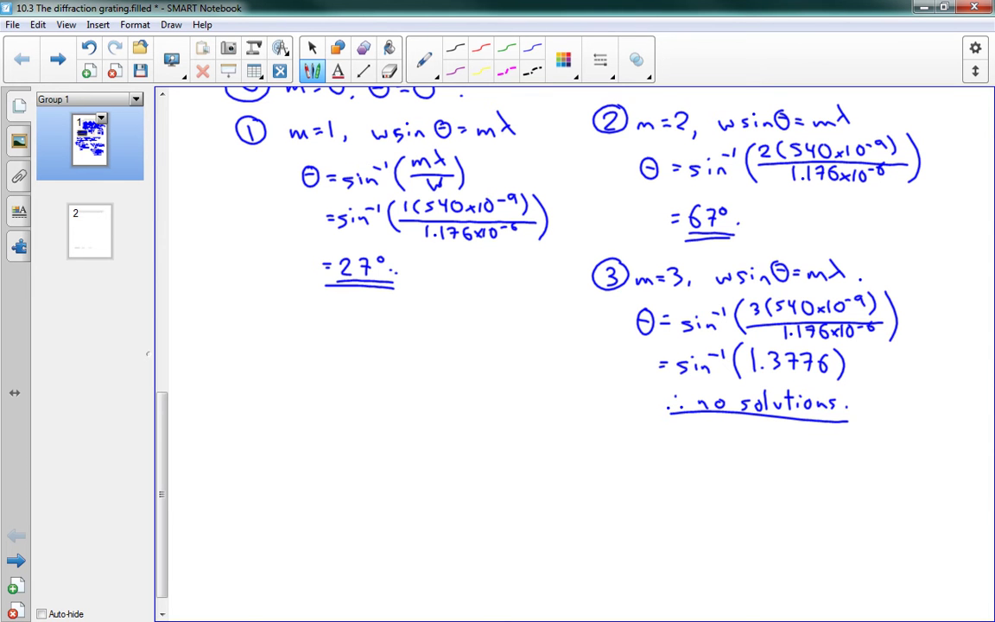
drag(163, 405, 169, 460)
Handwrite '∴ there are maxima at 0°, 27°, and 67°.' beneath the 27° answer
click(216, 332)
click(228, 325)
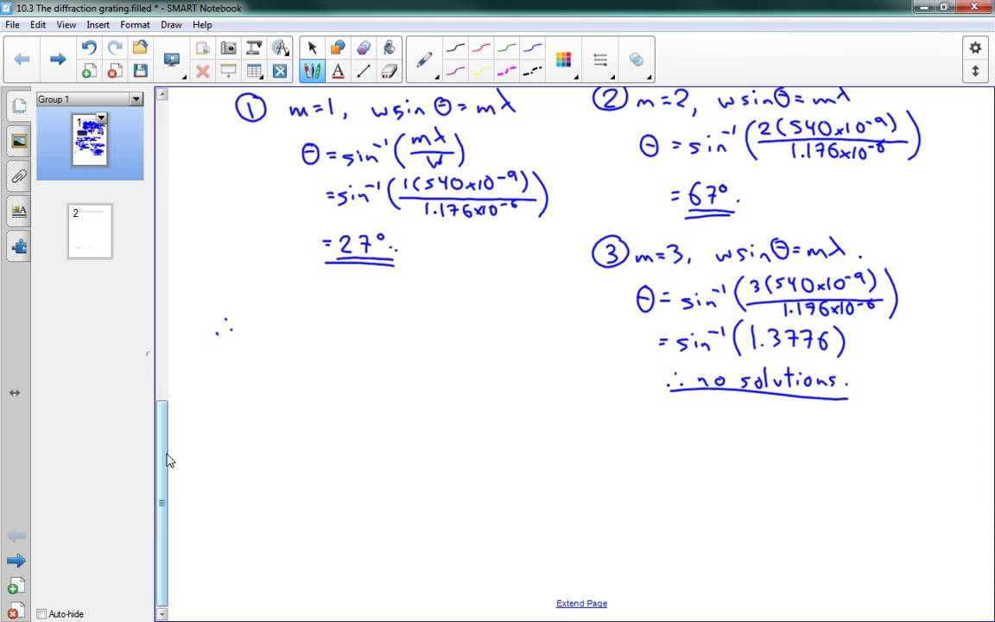
click(230, 334)
drag(253, 319, 265, 317)
mouse_move(259, 312)
mouse_down()
mouse_move(260, 329)
mouse_move(303, 317)
mouse_move(313, 329)
mouse_up()
mouse_move(333, 318)
mouse_down()
mouse_move(333, 329)
mouse_move(344, 318)
mouse_move(476, 327)
mouse_up()
drag(482, 318, 516, 326)
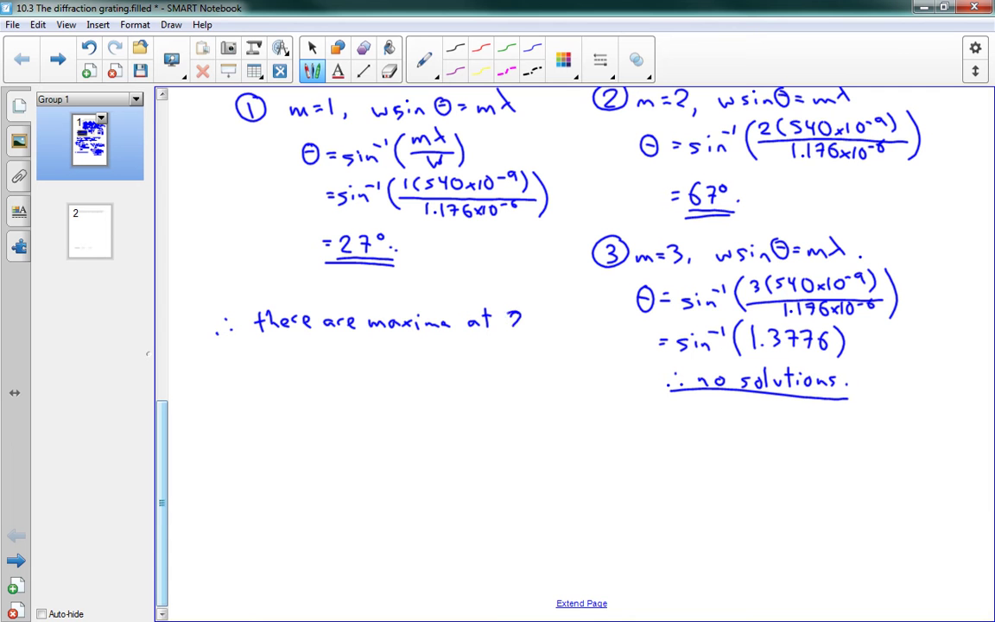
drag(516, 325, 507, 315)
mouse_move(505, 320)
mouse_down()
mouse_move(522, 313)
mouse_move(541, 330)
mouse_up()
mouse_move(263, 355)
mouse_down()
mouse_move(280, 369)
mouse_move(293, 351)
mouse_move(314, 372)
mouse_move(419, 369)
mouse_move(434, 354)
mouse_up()
drag(447, 366, 446, 368)
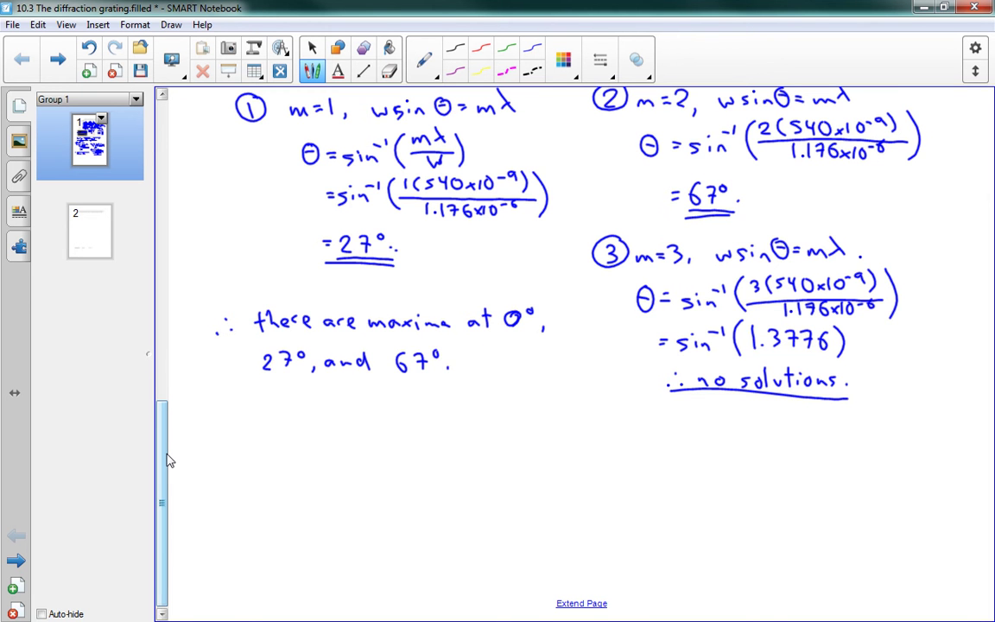
On page 2, handwrite the given N = 9000 lines/cm = 900 000 lines/m below the problem
scroll(169, 255, down, 5)
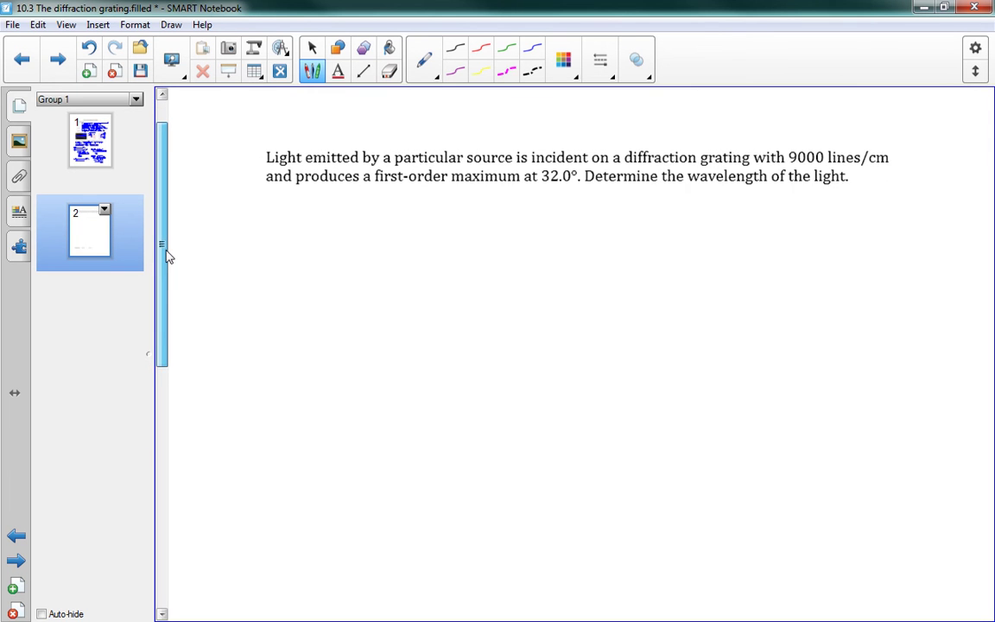
scroll(169, 257, down, 1)
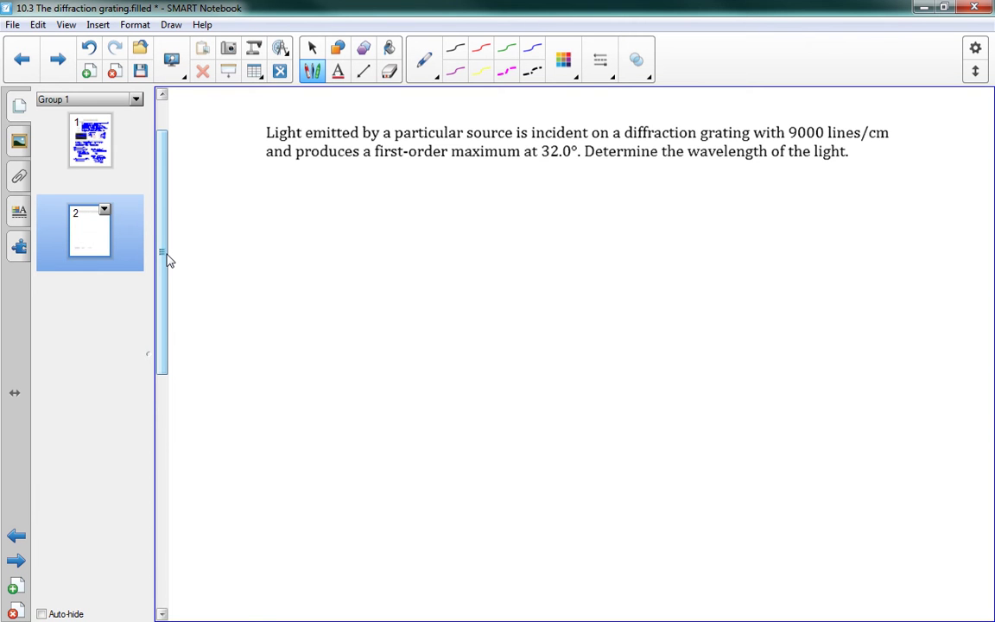
mouse_move(275, 203)
mouse_down()
mouse_move(277, 179)
mouse_move(291, 180)
mouse_up()
mouse_move(301, 189)
mouse_down()
mouse_move(334, 192)
mouse_move(330, 203)
mouse_up()
drag(344, 185, 389, 200)
drag(395, 193, 412, 200)
mouse_move(430, 193)
mouse_down()
mouse_move(423, 201)
mouse_move(434, 203)
mouse_up()
mouse_move(449, 195)
mouse_down()
mouse_move(443, 201)
mouse_move(471, 201)
mouse_up()
mouse_move(481, 190)
mouse_down()
mouse_move(508, 191)
mouse_move(505, 199)
mouse_up()
drag(521, 185, 520, 185)
mouse_move(530, 185)
mouse_down()
mouse_move(545, 197)
mouse_move(546, 186)
mouse_up()
drag(558, 184, 588, 193)
drag(594, 188, 650, 194)
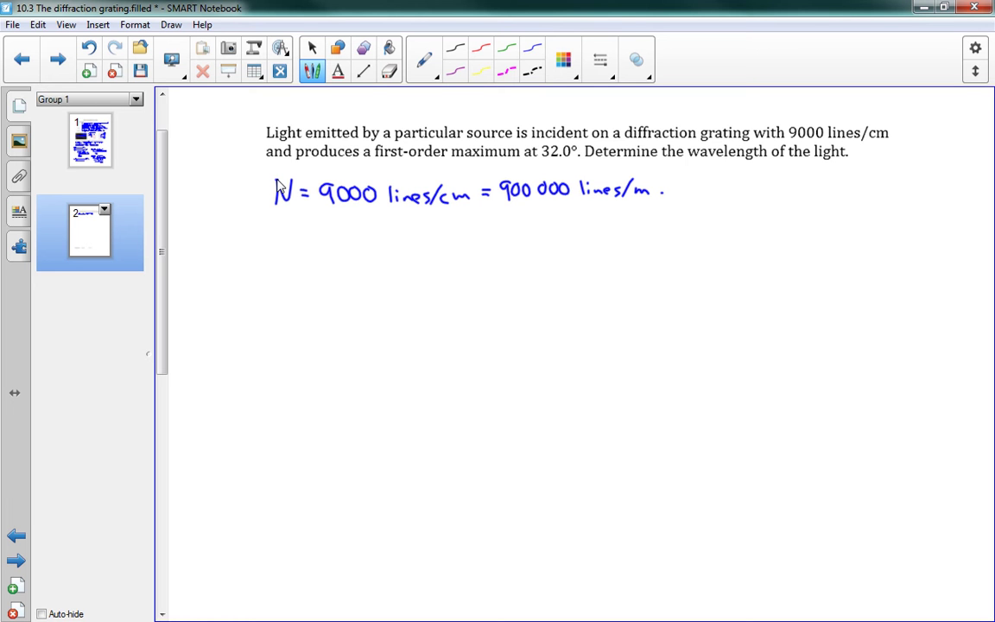
Write the given angle θ₁ = 32.0° beneath the N line
mouse_move(296, 223)
mouse_down()
mouse_move(293, 245)
mouse_move(297, 223)
mouse_up()
mouse_move(280, 233)
mouse_down()
mouse_move(304, 245)
mouse_move(322, 230)
mouse_up()
drag(316, 237, 354, 243)
click(361, 241)
mouse_move(374, 231)
mouse_down()
mouse_move(369, 238)
mouse_move(374, 232)
mouse_up()
drag(389, 228, 391, 233)
click(405, 239)
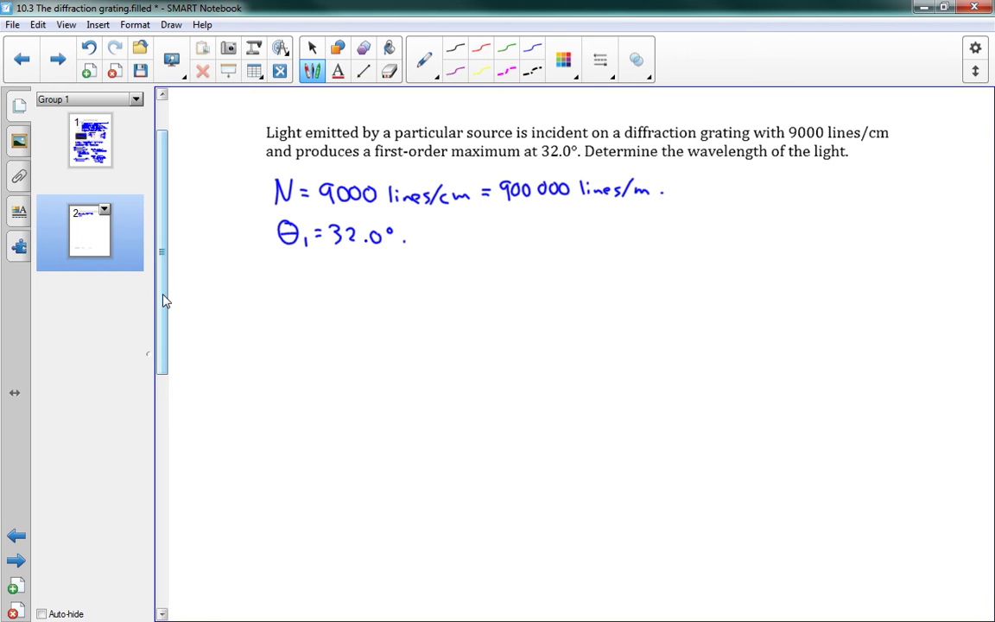
drag(162, 293, 166, 304)
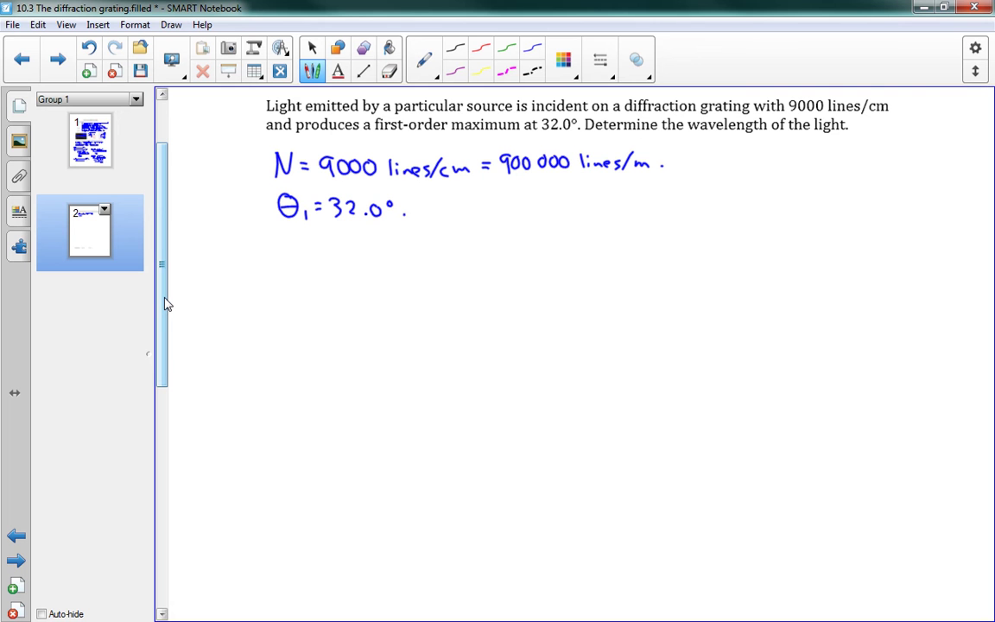
Write the slit spacing w = 1/N = 1/900000 below the givens
mouse_move(274, 270)
mouse_down()
mouse_move(278, 286)
mouse_move(287, 270)
mouse_move(309, 273)
mouse_up()
mouse_move(302, 279)
mouse_down()
mouse_move(339, 265)
mouse_move(372, 272)
mouse_move(351, 278)
mouse_move(401, 270)
mouse_up()
drag(391, 276, 401, 276)
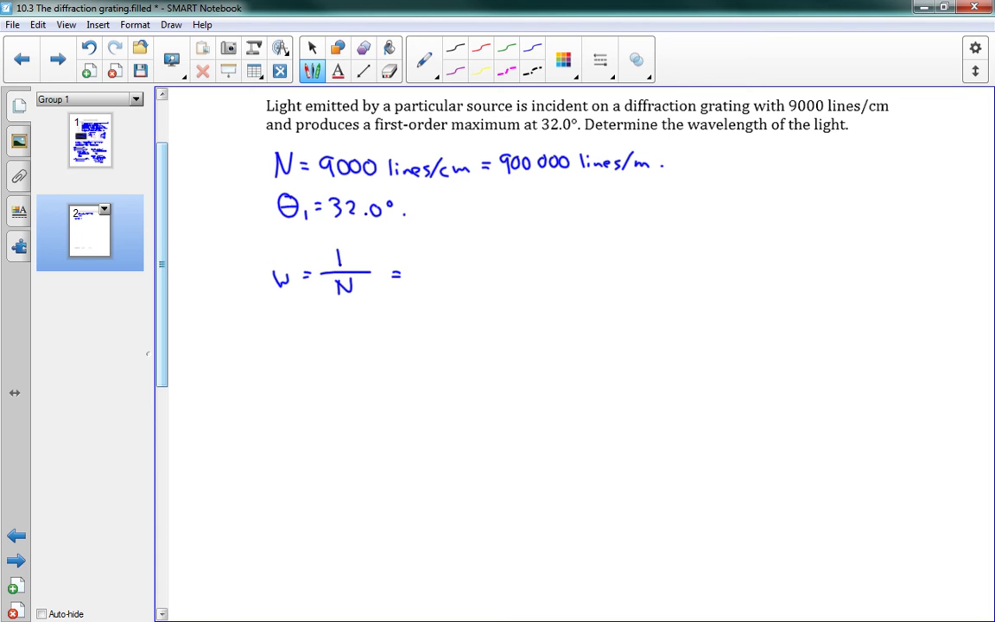
mouse_move(430, 281)
mouse_down()
mouse_move(428, 292)
mouse_move(447, 282)
mouse_up()
drag(455, 292, 462, 282)
drag(475, 281, 475, 281)
drag(487, 281, 487, 281)
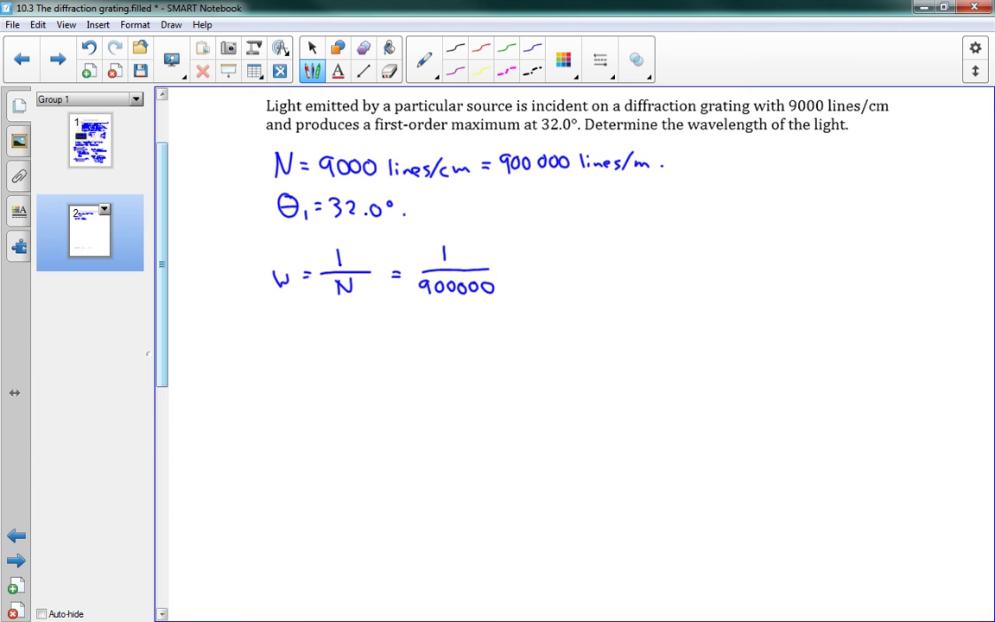
Complete the spacing as = 1.111×10⁻⁶ m and underline the result
drag(391, 327, 402, 327)
drag(392, 333, 409, 340)
drag(417, 338, 423, 339)
mouse_move(432, 326)
mouse_down()
mouse_move(431, 339)
mouse_move(456, 338)
mouse_up()
mouse_move(456, 332)
mouse_down()
mouse_move(449, 339)
mouse_move(464, 340)
mouse_up()
mouse_move(474, 327)
mouse_down()
mouse_move(498, 321)
mouse_move(524, 338)
mouse_up()
click(537, 340)
drag(415, 352, 540, 349)
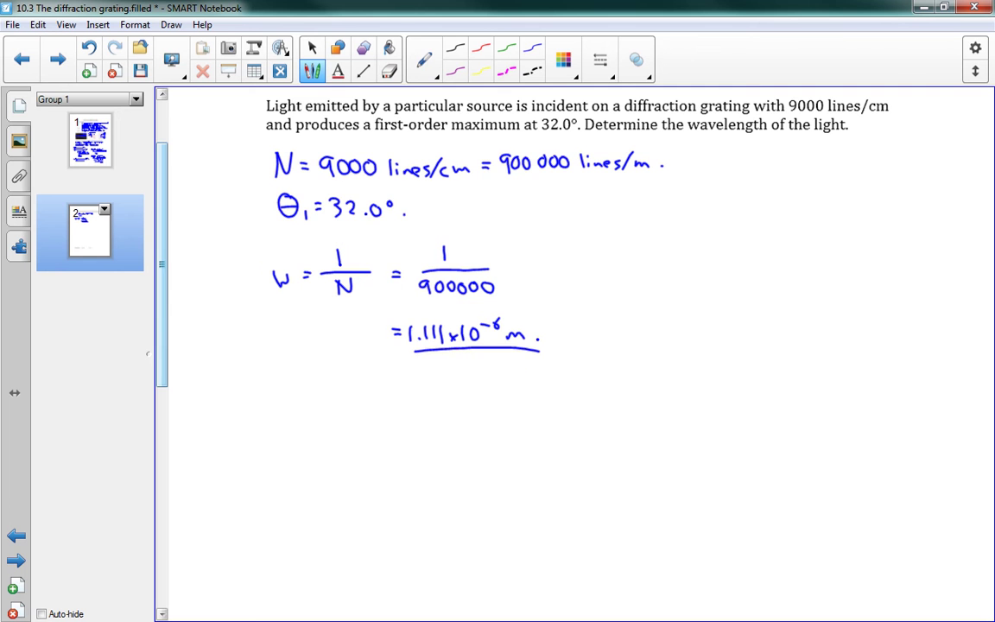
Write the grating equation w sin θ = mλ below the underlined spacing
drag(164, 317, 165, 351)
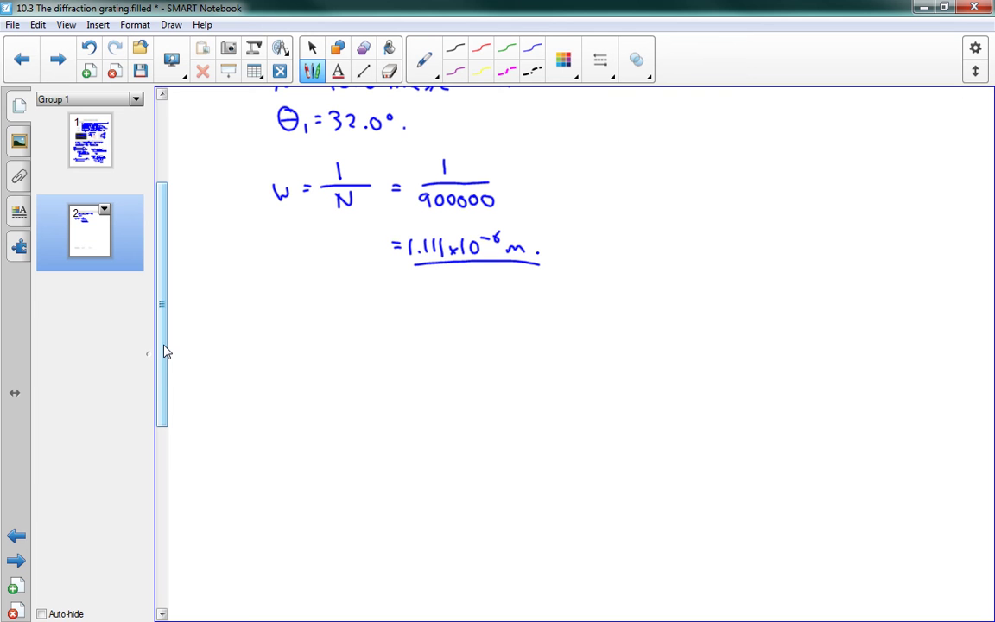
drag(272, 309, 310, 320)
drag(316, 315, 364, 310)
mouse_move(358, 316)
mouse_down()
mouse_move(407, 318)
mouse_move(396, 319)
mouse_up()
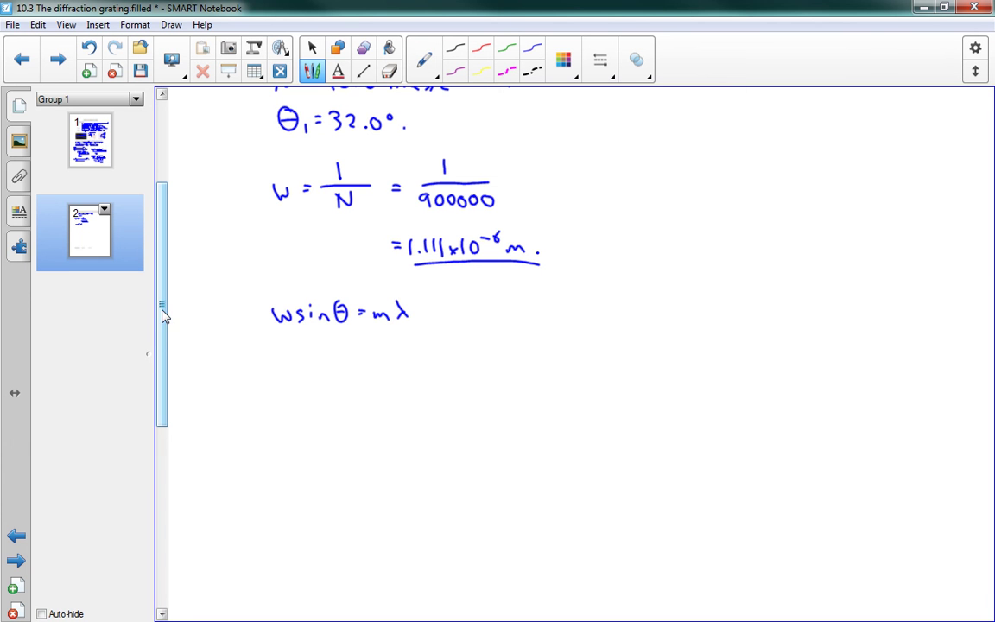
Rearrange the grating equation to λ = w sin θ / m
scroll(162, 318, down, 1)
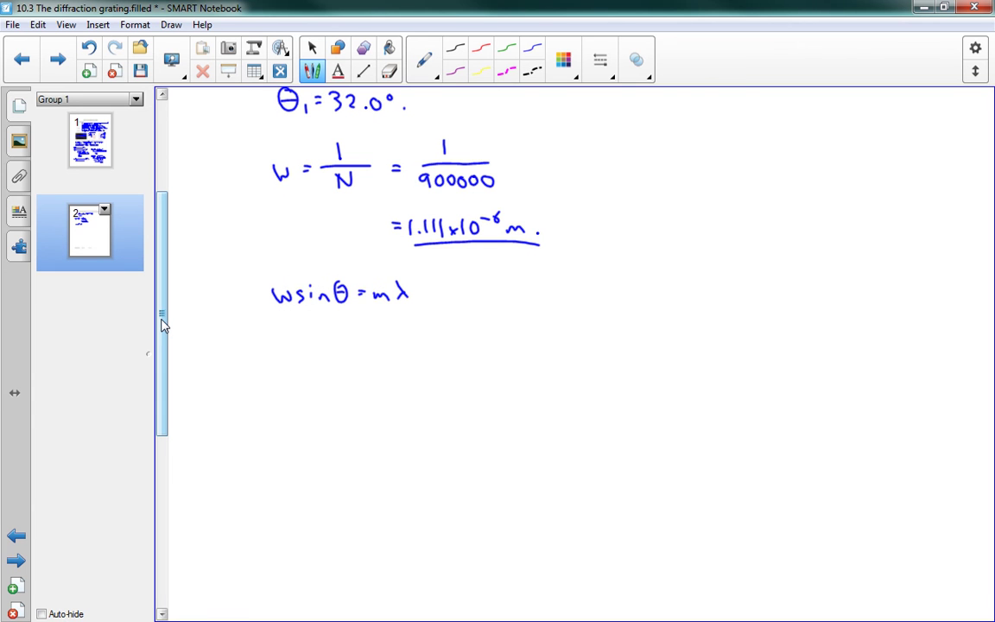
mouse_move(280, 323)
mouse_down()
mouse_move(292, 344)
mouse_move(277, 344)
mouse_move(312, 335)
mouse_up()
drag(302, 341, 343, 318)
mouse_move(351, 320)
mouse_down()
mouse_move(345, 329)
mouse_move(389, 323)
mouse_up()
click(355, 317)
mouse_move(324, 338)
mouse_down()
mouse_move(401, 337)
mouse_move(359, 344)
mouse_move(378, 350)
mouse_up()
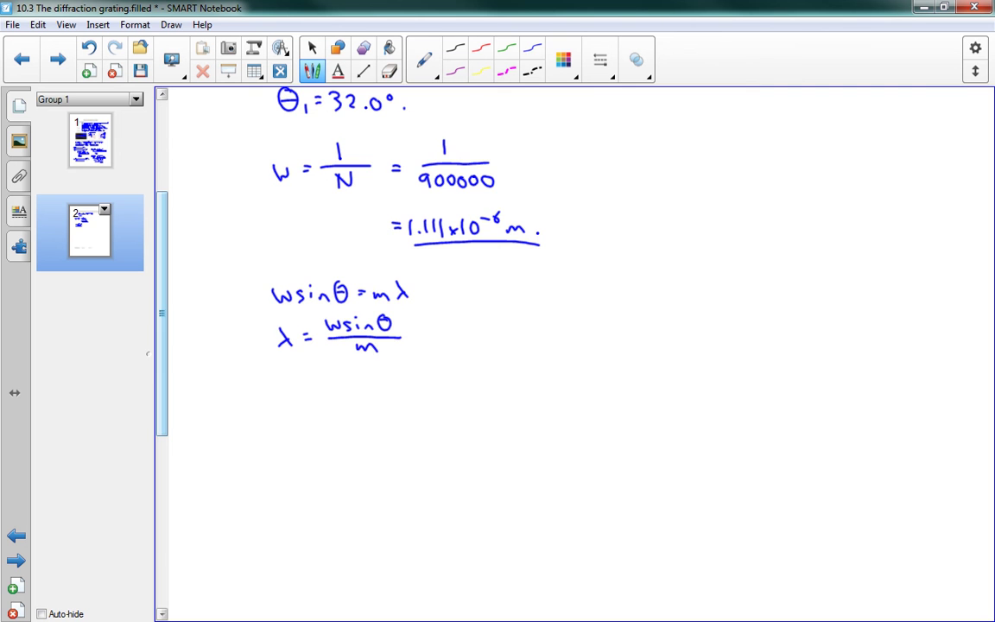
Substitute values: = (1.111×10⁻⁶) sin 32° / 1
scroll(160, 328, down, 2)
drag(307, 322, 313, 322)
drag(306, 327, 357, 322)
click(350, 321)
mouse_move(366, 308)
mouse_down()
mouse_move(367, 321)
mouse_move(389, 318)
mouse_up()
mouse_move(388, 310)
mouse_down()
mouse_move(381, 318)
mouse_move(394, 320)
mouse_up()
mouse_move(403, 307)
mouse_down()
mouse_move(440, 324)
mouse_move(481, 320)
mouse_up()
click(463, 308)
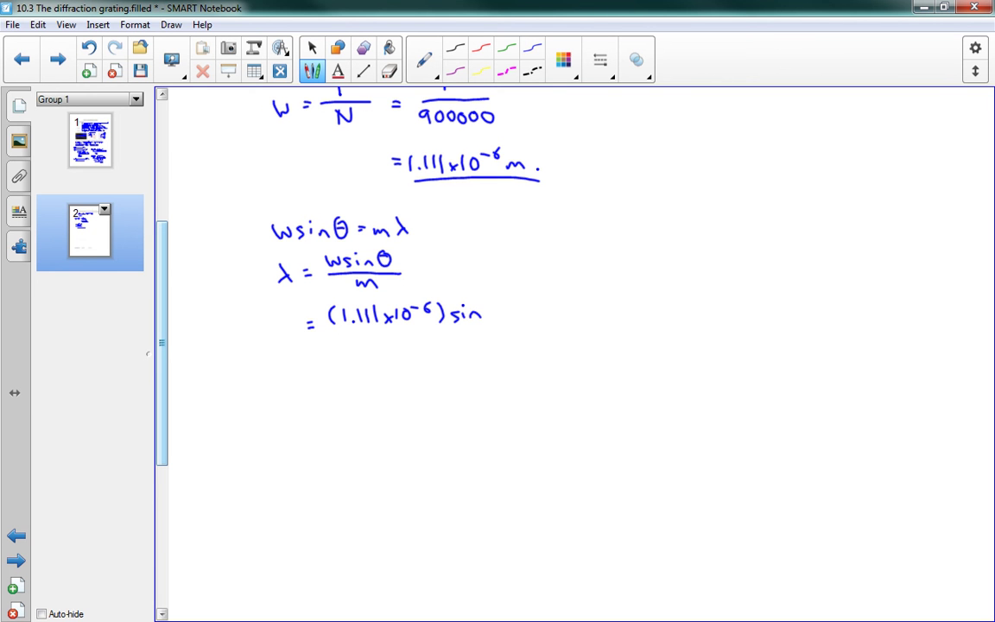
scroll(161, 285, up, 3)
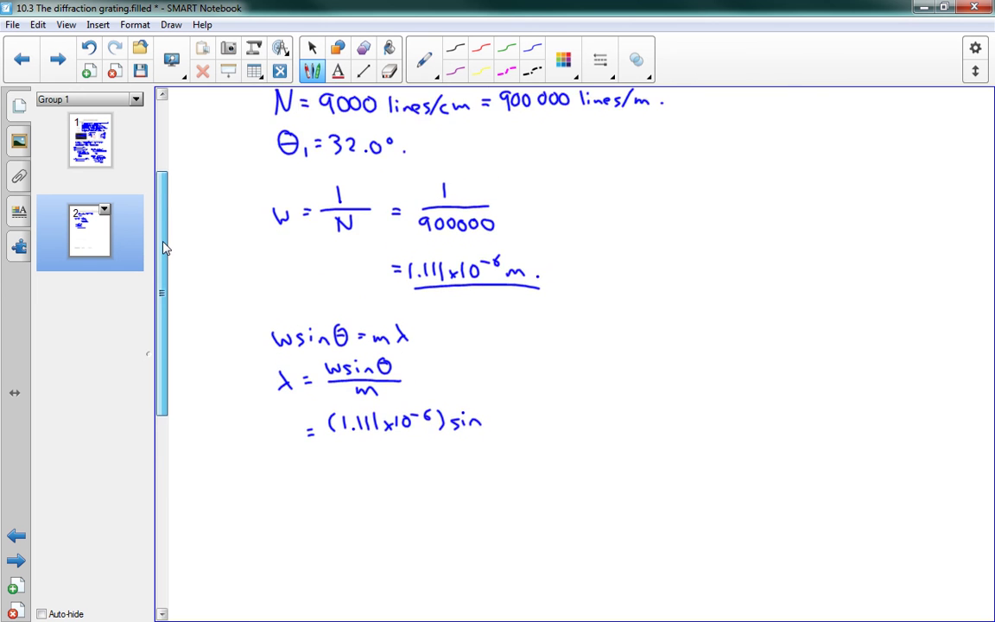
scroll(167, 271, down, 4)
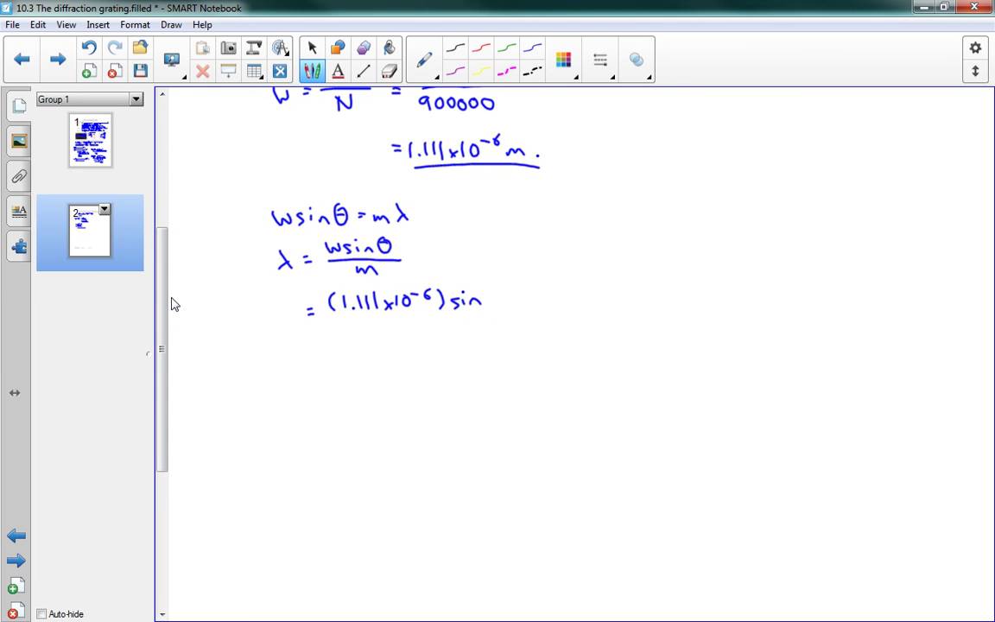
drag(491, 294, 490, 308)
drag(503, 296, 513, 307)
drag(519, 293, 320, 319)
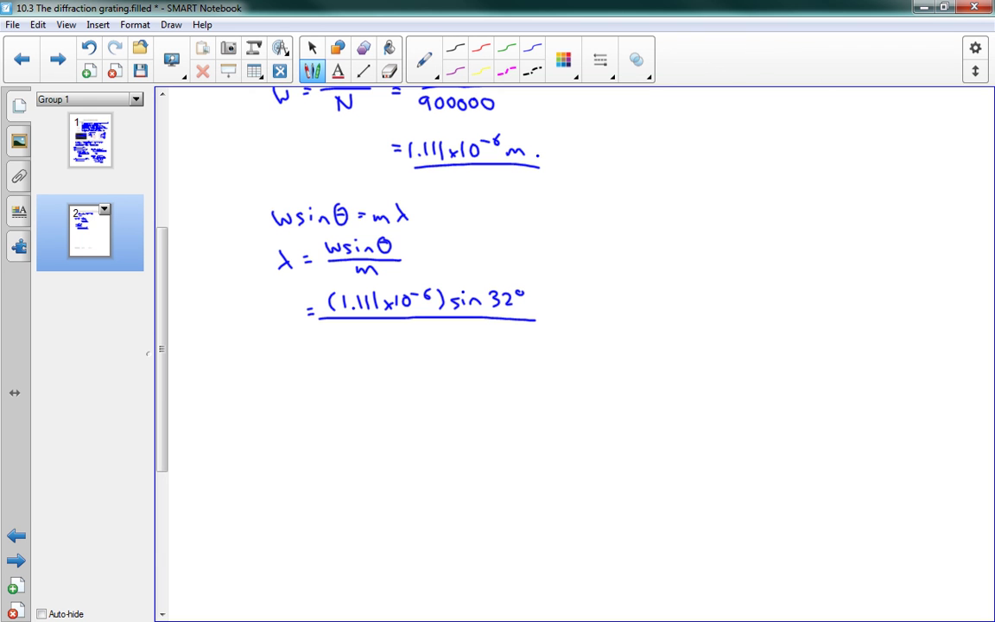
drag(432, 325, 432, 339)
Write the numerical result = 5.89×10⁻⁷ m on the next line
drag(160, 348, 160, 360)
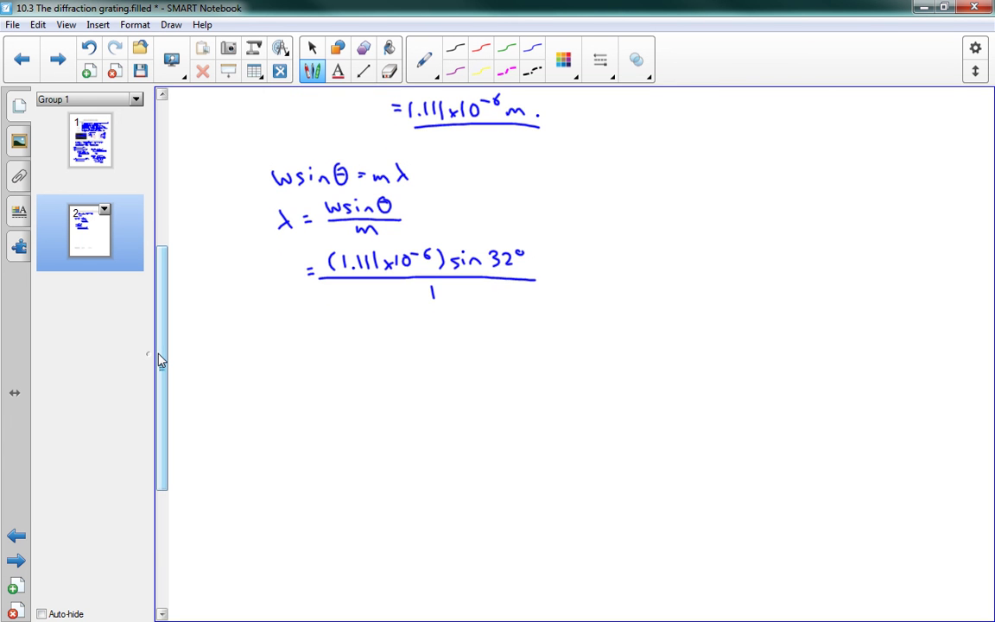
drag(313, 335, 319, 335)
drag(313, 339, 319, 339)
click(353, 343)
mouse_move(344, 333)
mouse_down()
mouse_move(332, 344)
mouse_move(369, 335)
mouse_move(386, 346)
mouse_up()
drag(392, 337, 391, 346)
mouse_move(408, 333)
mouse_down()
mouse_move(408, 346)
mouse_move(417, 335)
mouse_move(472, 349)
mouse_up()
Convert the wavelength to = 589 nm and underline the answer
drag(160, 319, 161, 334)
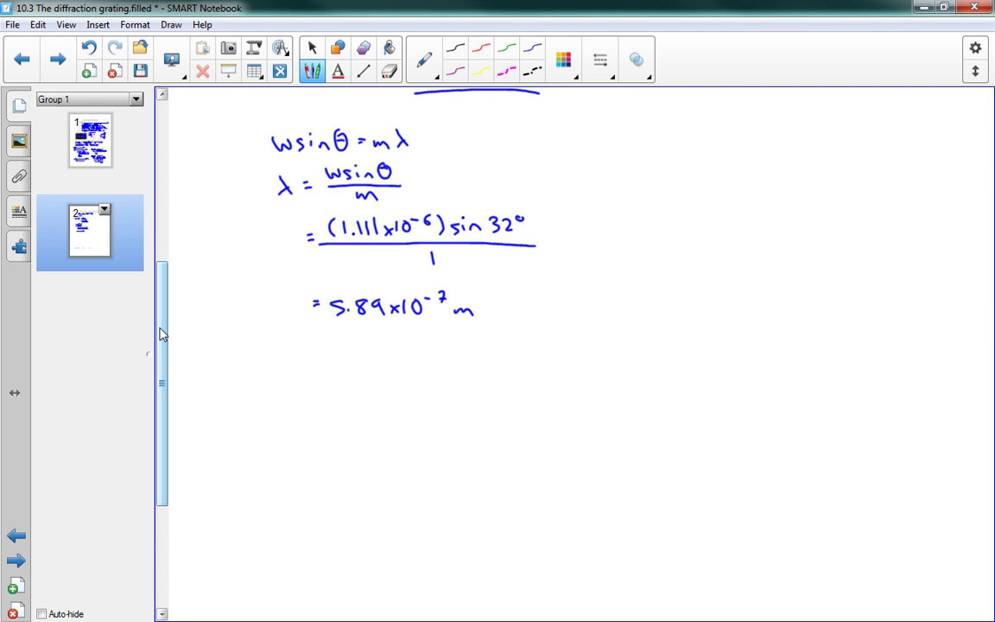
mouse_move(312, 343)
mouse_down()
mouse_move(350, 352)
mouse_move(362, 340)
mouse_up()
mouse_move(380, 340)
mouse_down()
mouse_move(369, 345)
mouse_move(377, 355)
mouse_move(424, 354)
mouse_up()
drag(335, 362, 435, 360)
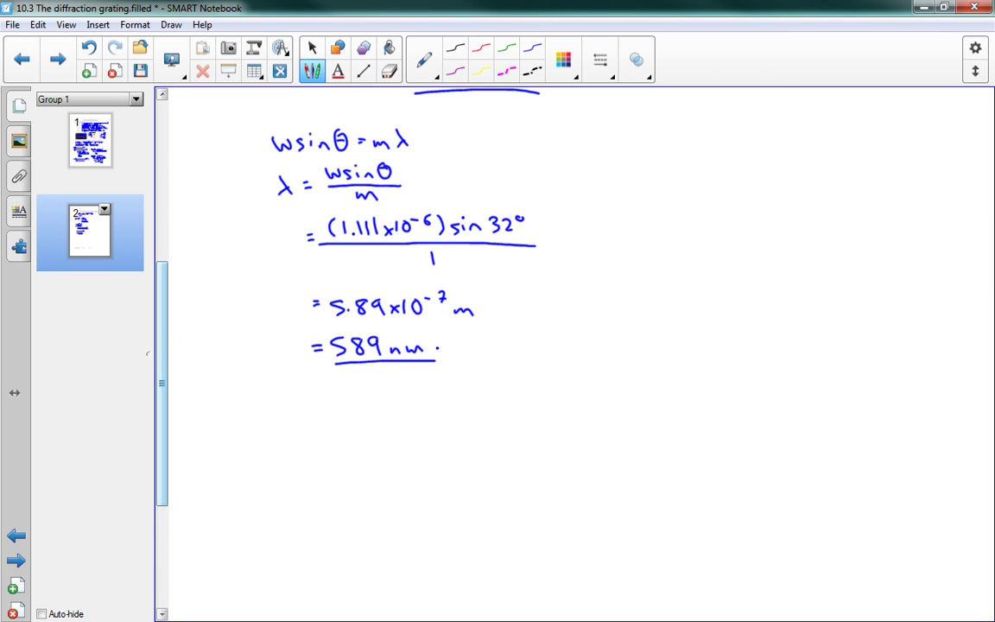
drag(162, 321, 162, 340)
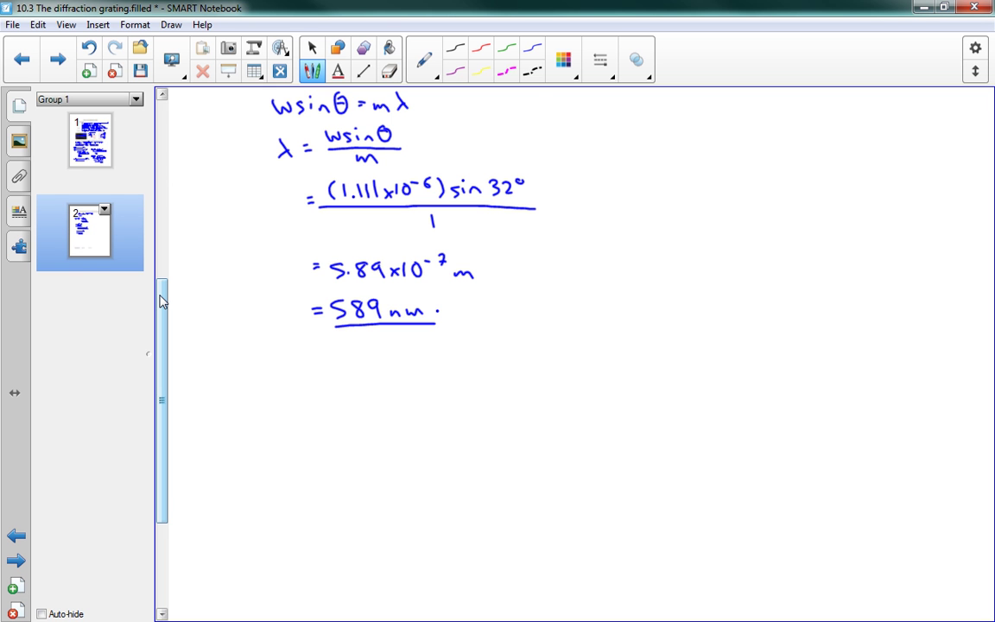
Scroll to the bottom of page 2 to show 'Homework: pg. 525 #2-5, 8'
drag(161, 300, 175, 447)
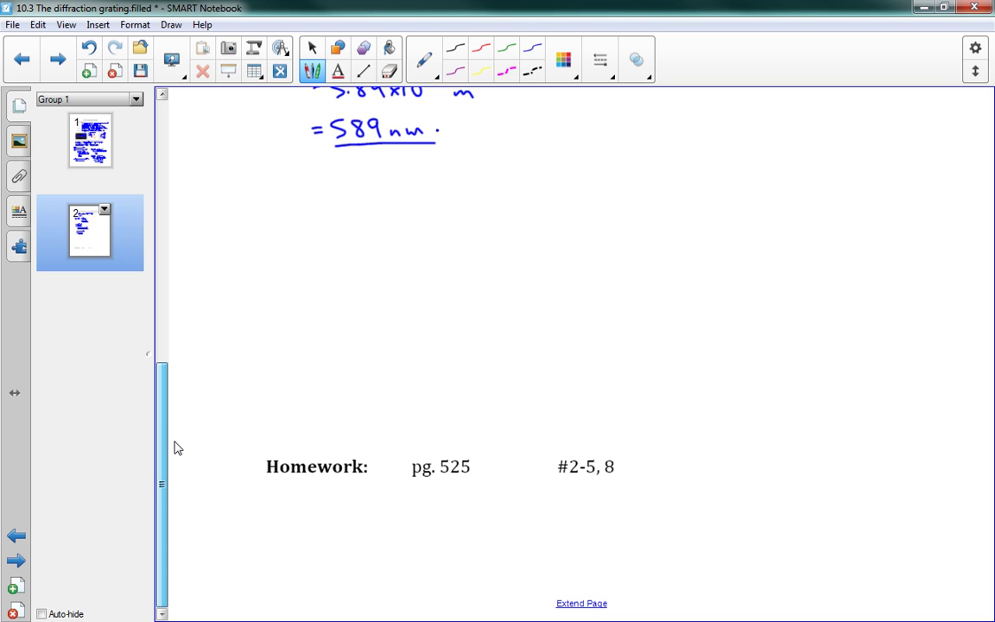